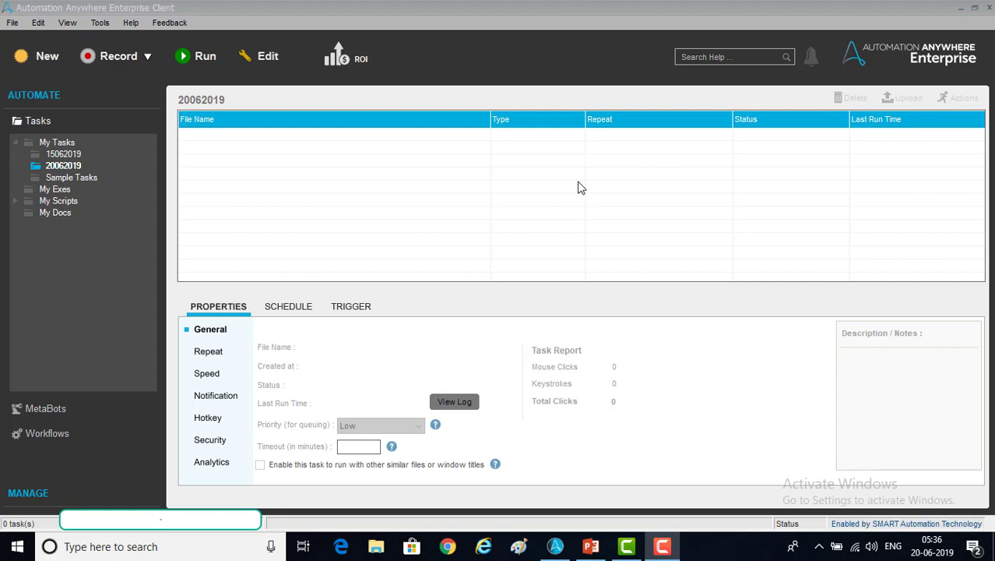
# Choose Web Recorder from the Record dropdown and bring up the Web Recorder dialog
pyautogui.click(148, 61)
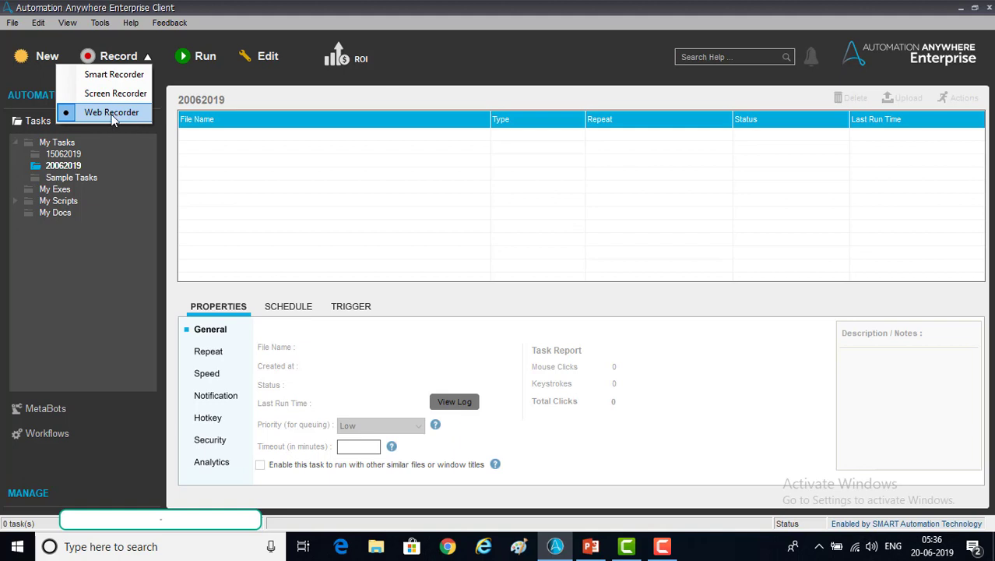
pyautogui.click(257, 150)
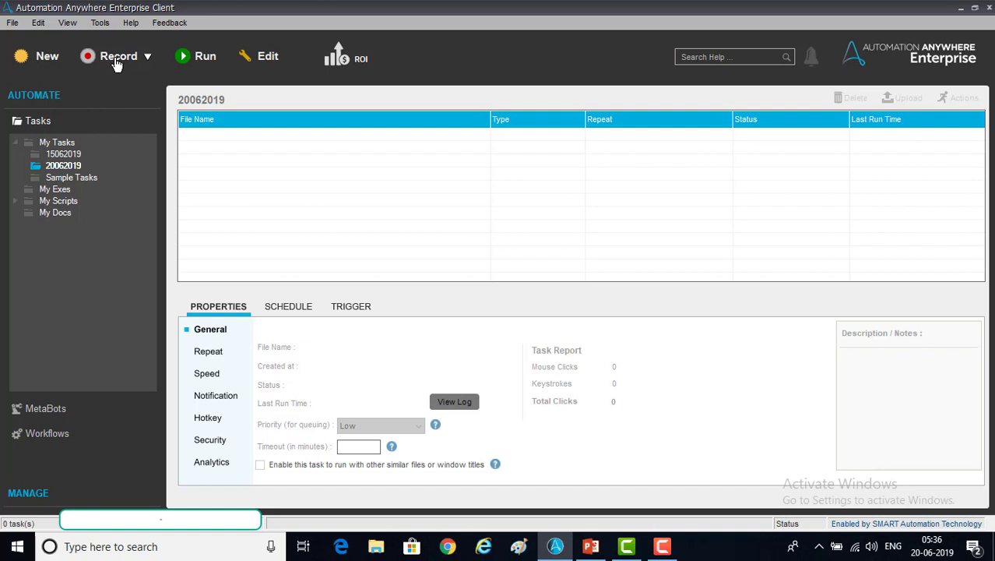
pyautogui.click(116, 59)
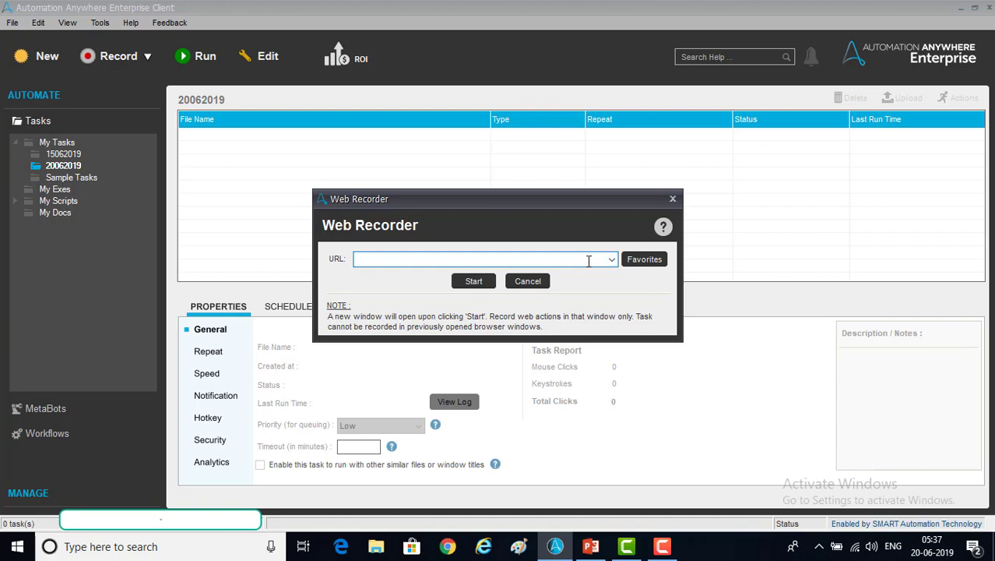
pyautogui.write('www.facebook.com')
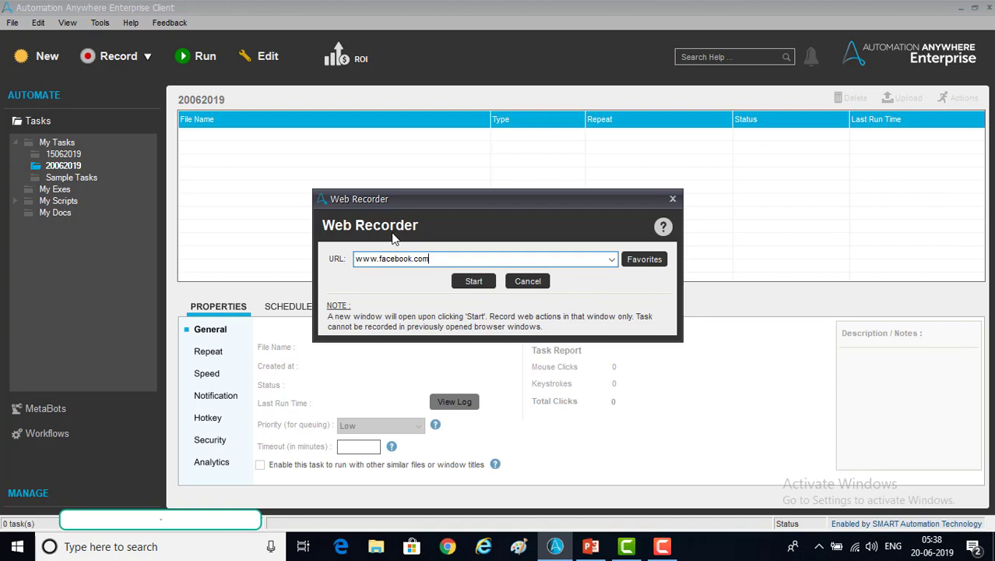
pyautogui.moveTo(430, 258); pyautogui.dragTo(340, 258)
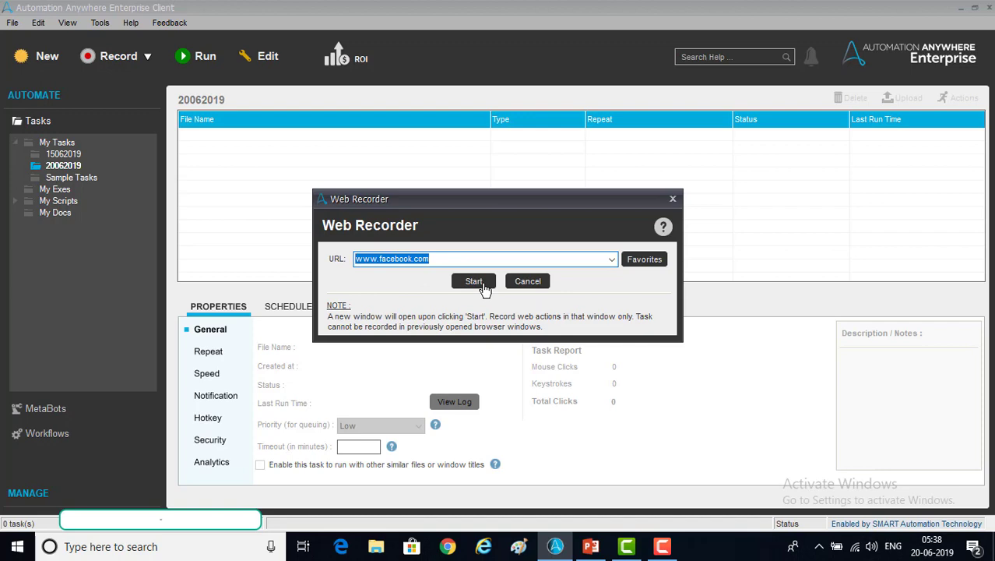
pyautogui.click(477, 282)
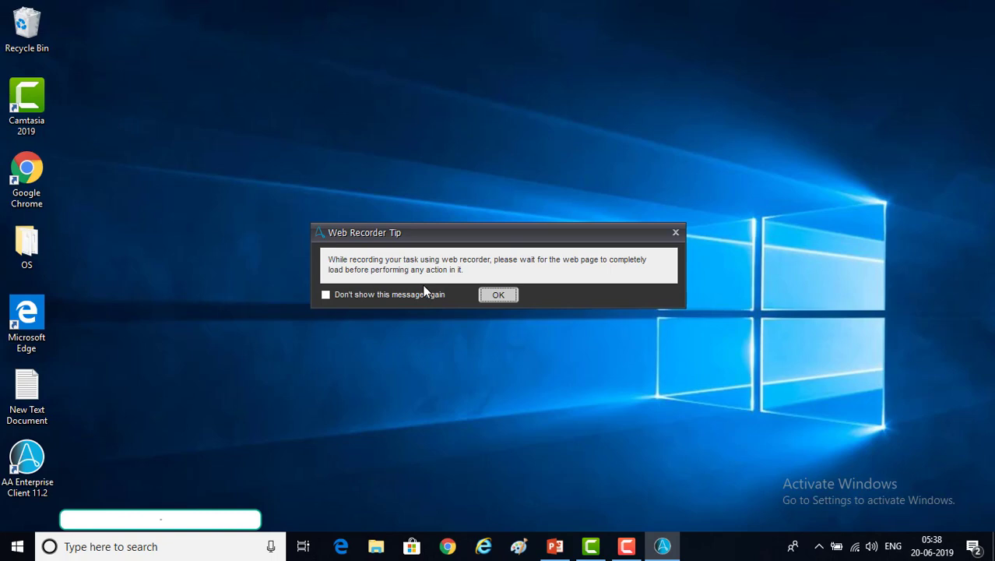
# Dismiss the tip, then fill in first name, surname, mobile number and password on the sign-up form
pyautogui.click(499, 297)
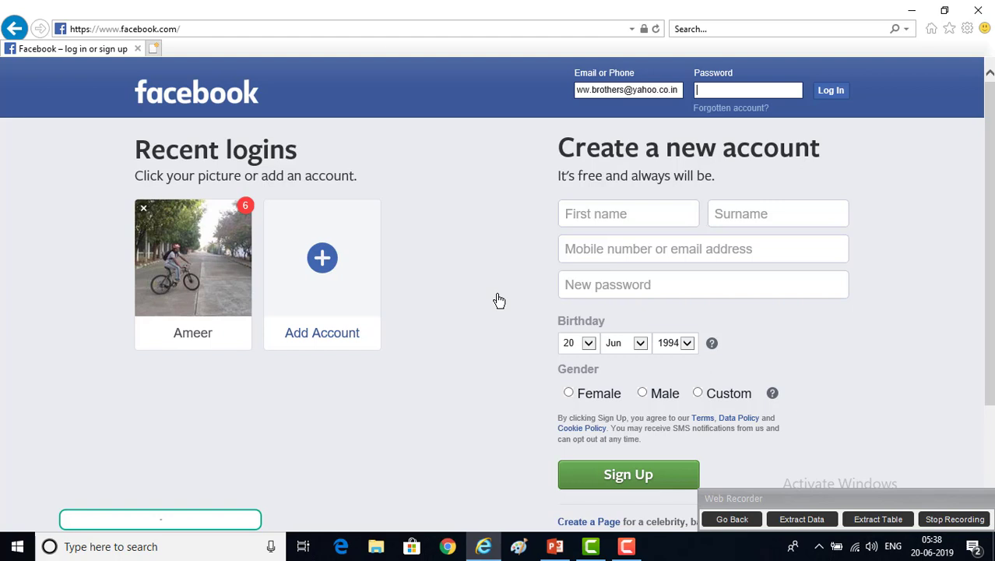
pyautogui.press('Tab')
pyautogui.write('Ameer')
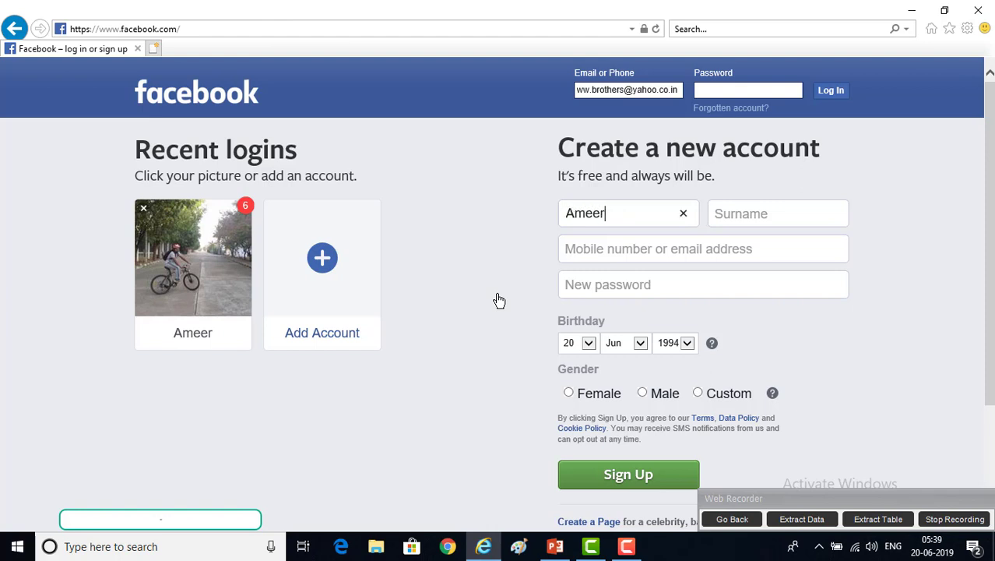
pyautogui.press('Tab')
pyautogui.write('P')
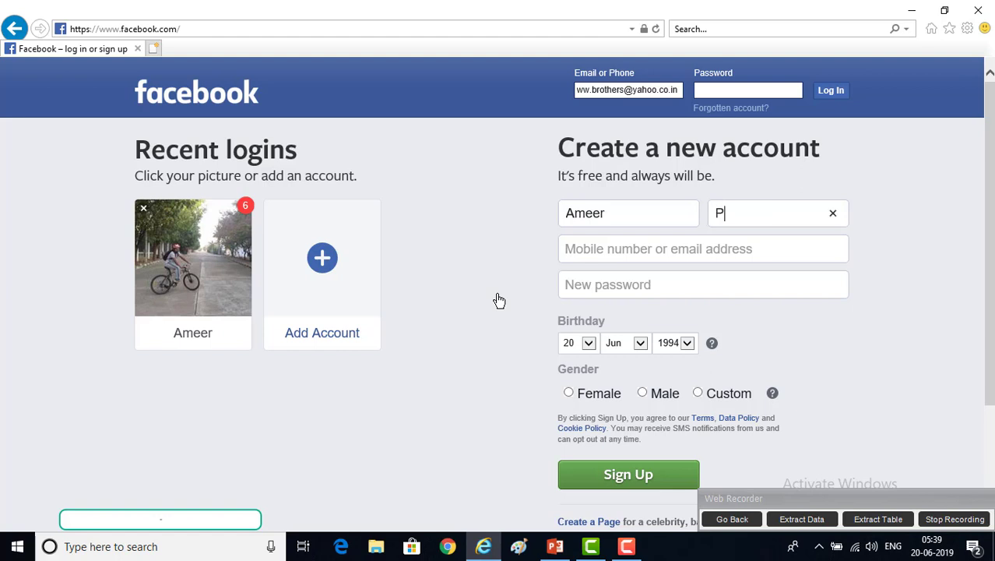
pyautogui.press('Tab')
pyautogui.write('99')
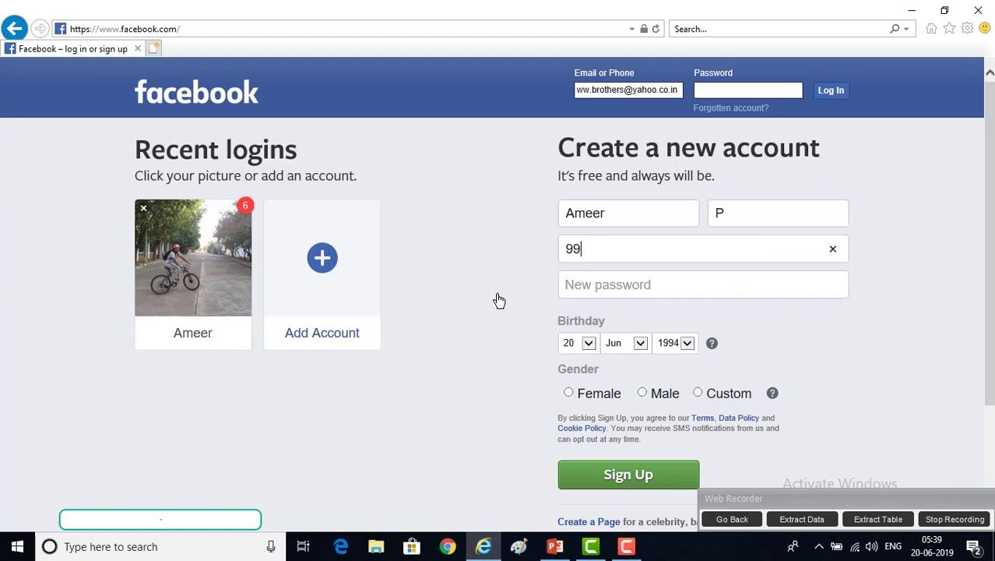
pyautogui.write('9999999')
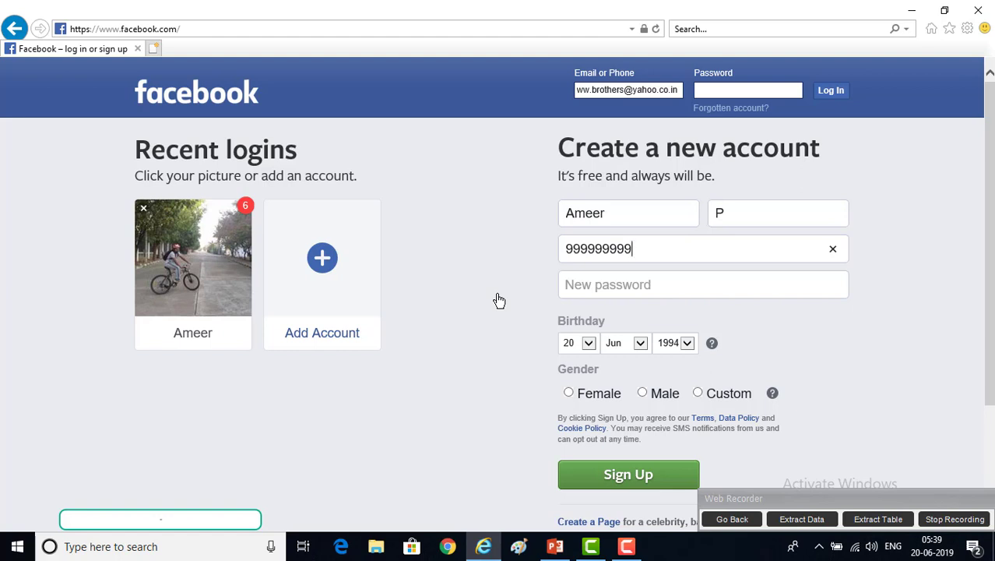
pyautogui.press('Tab')
pyautogui.write('12345')
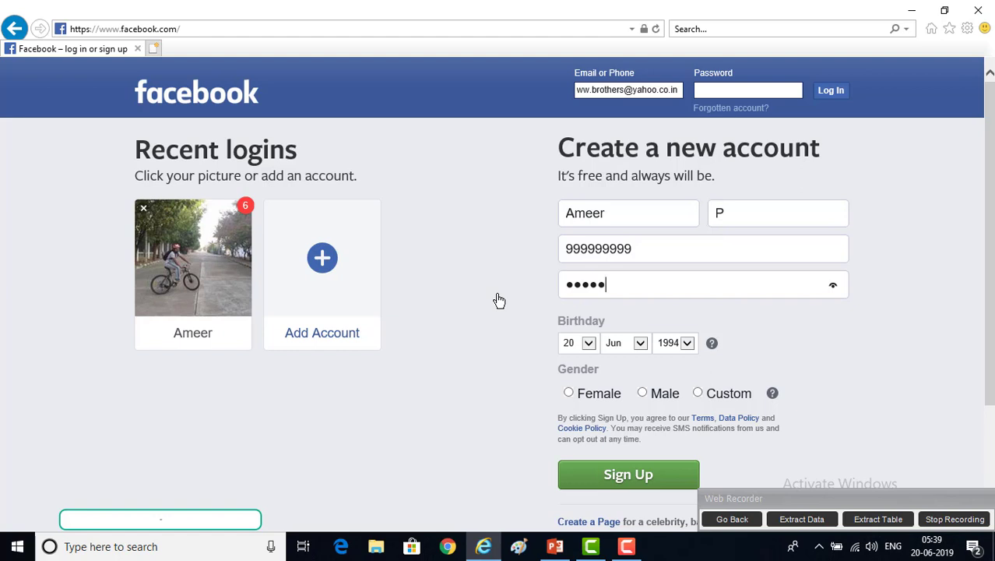
# Set the birth year to 1986 and choose Male as the gender
pyautogui.press('Tab')
pyautogui.press('Tab')
pyautogui.press('Tab')
pyautogui.hotkey('alt', 'Down')
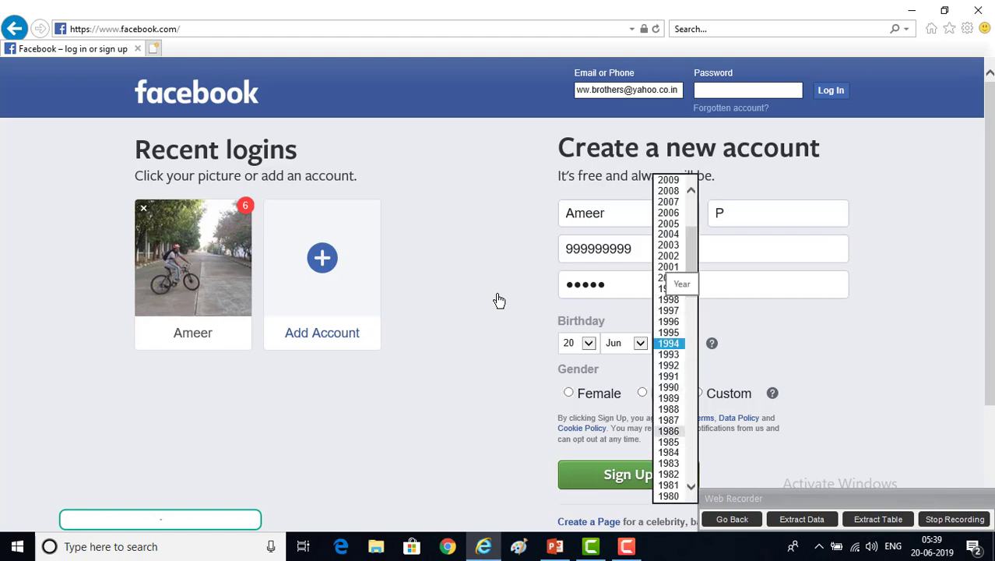
pyautogui.press('Return')
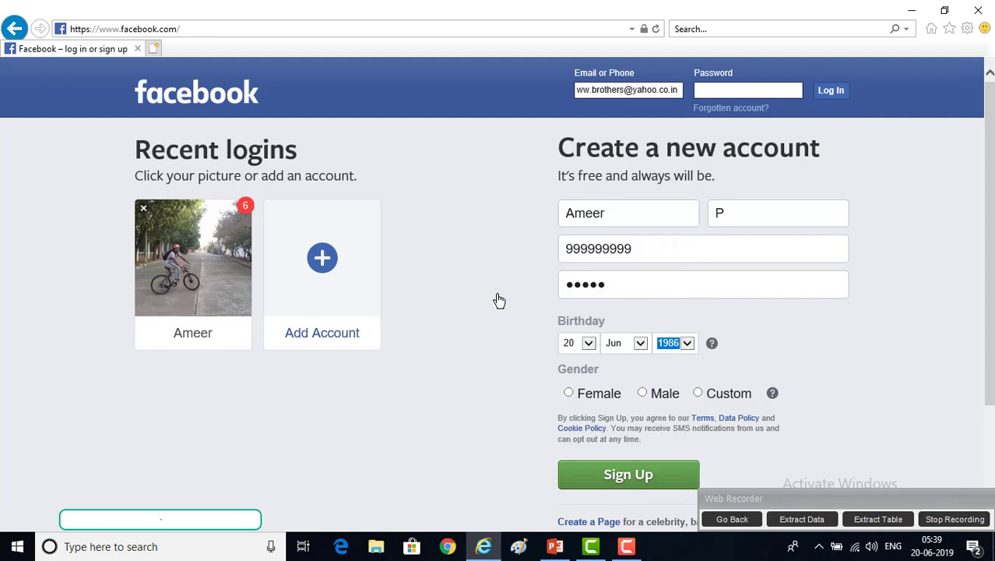
pyautogui.click(643, 392)
# Stop recording and save the task as 'Sample web recorder' in the 20062019 folder
pyautogui.click(949, 520)
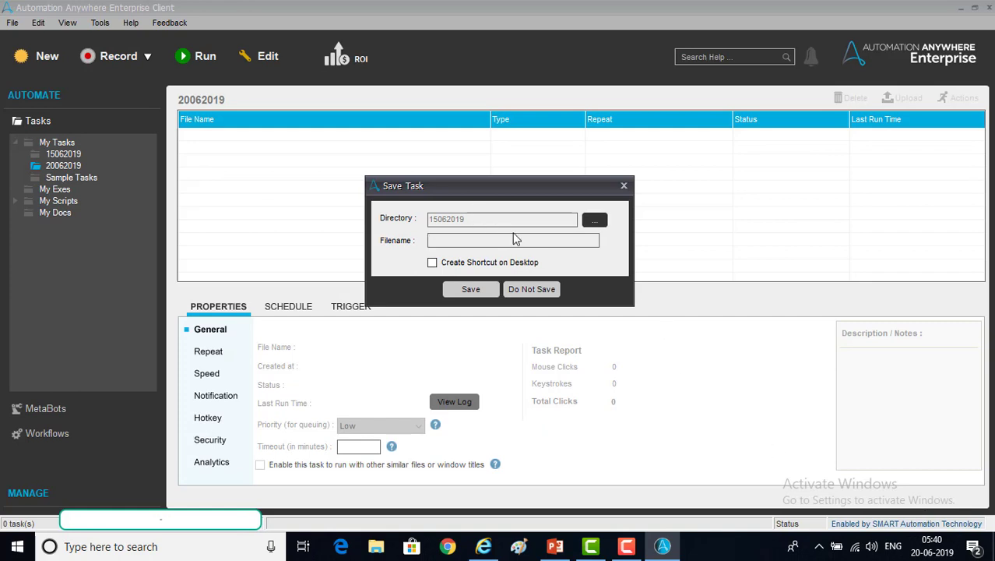
pyautogui.click(596, 221)
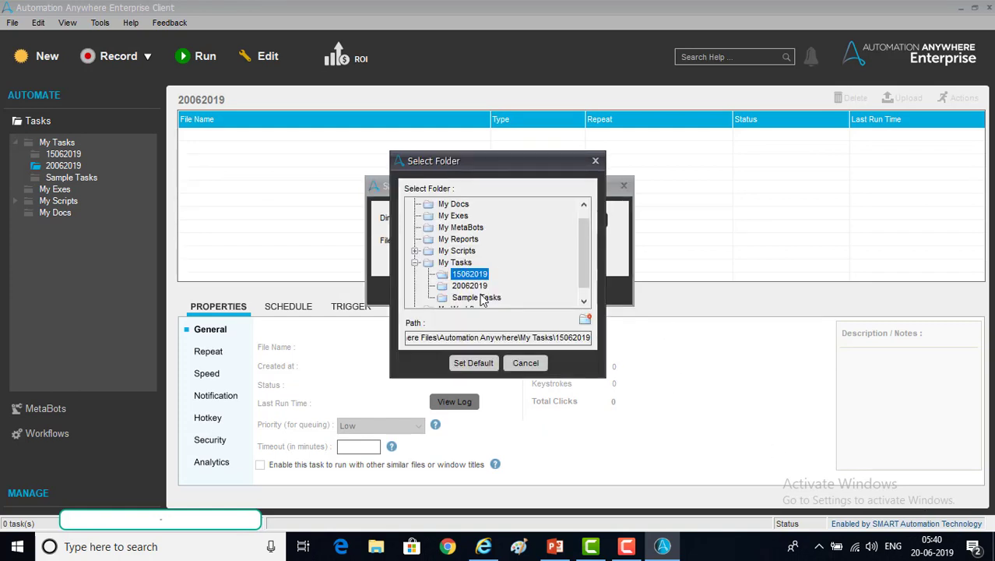
pyautogui.click(474, 286)
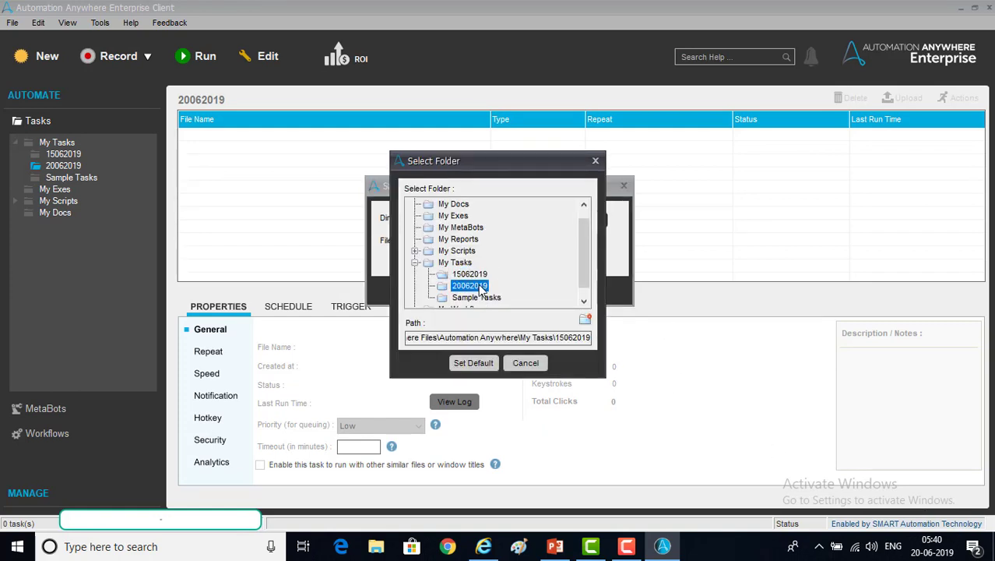
pyautogui.click(486, 364)
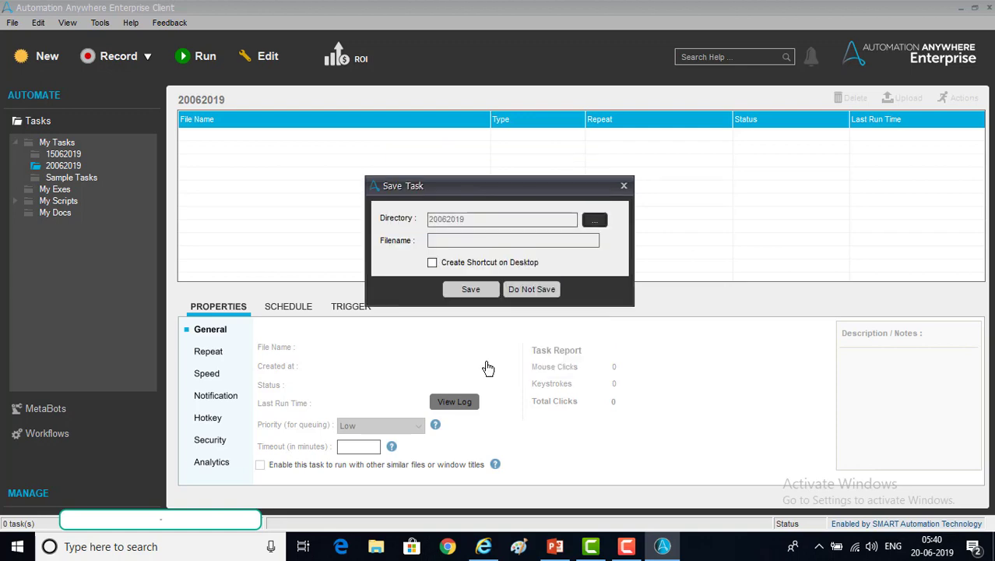
pyautogui.click(464, 241)
pyautogui.write('Sample web recor')
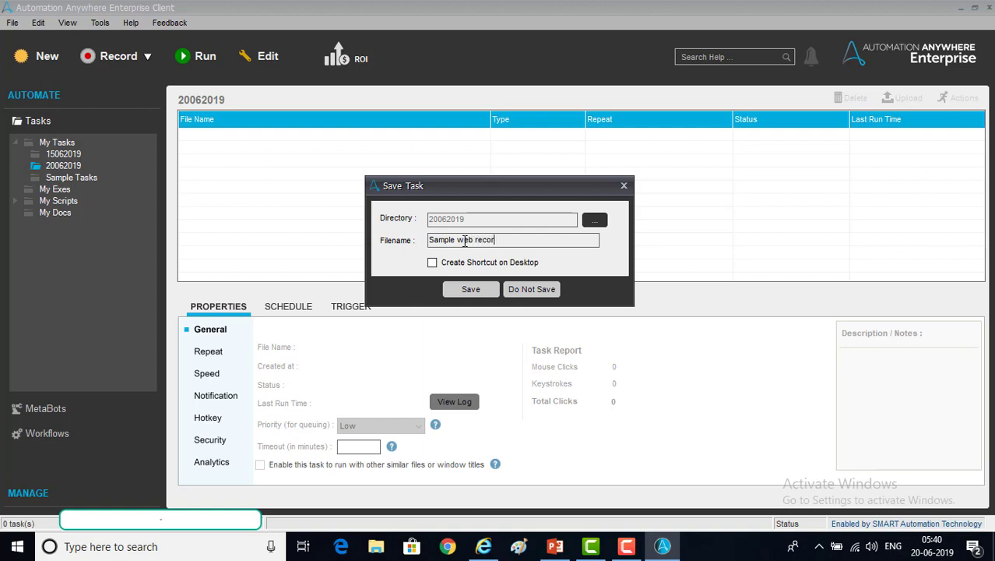
pyautogui.write('der')
pyautogui.click(476, 289)
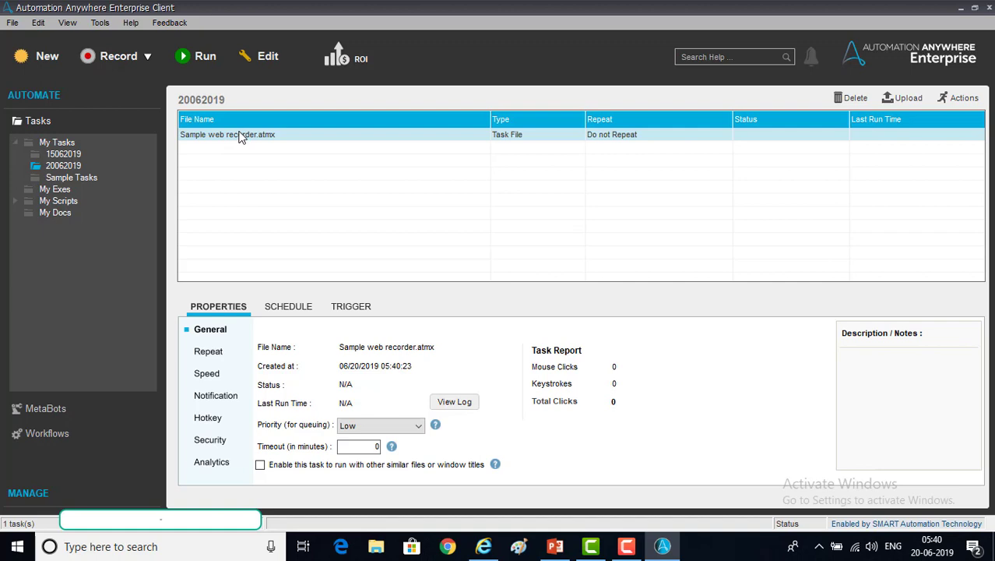
pyautogui.click(263, 60)
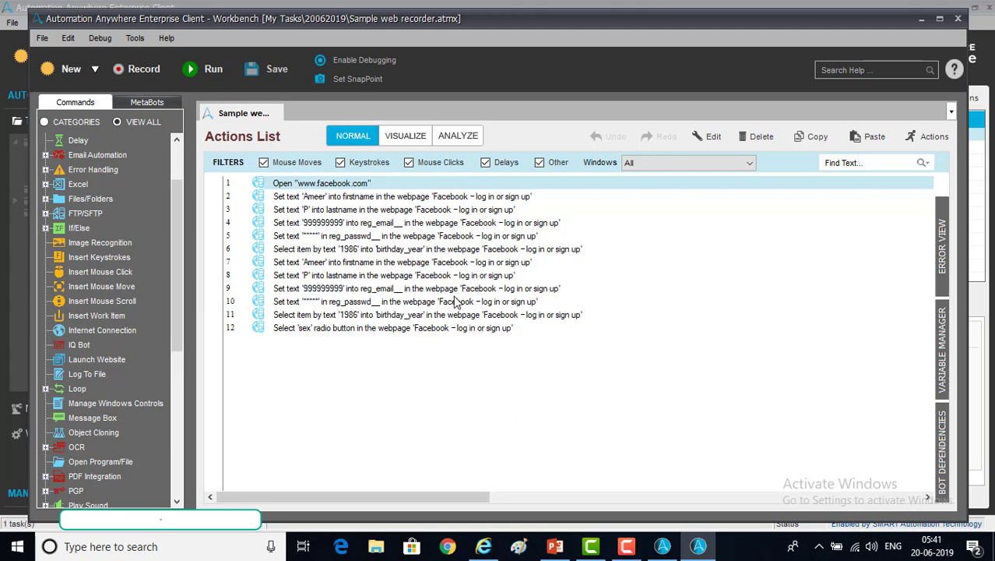
pyautogui.click(406, 137)
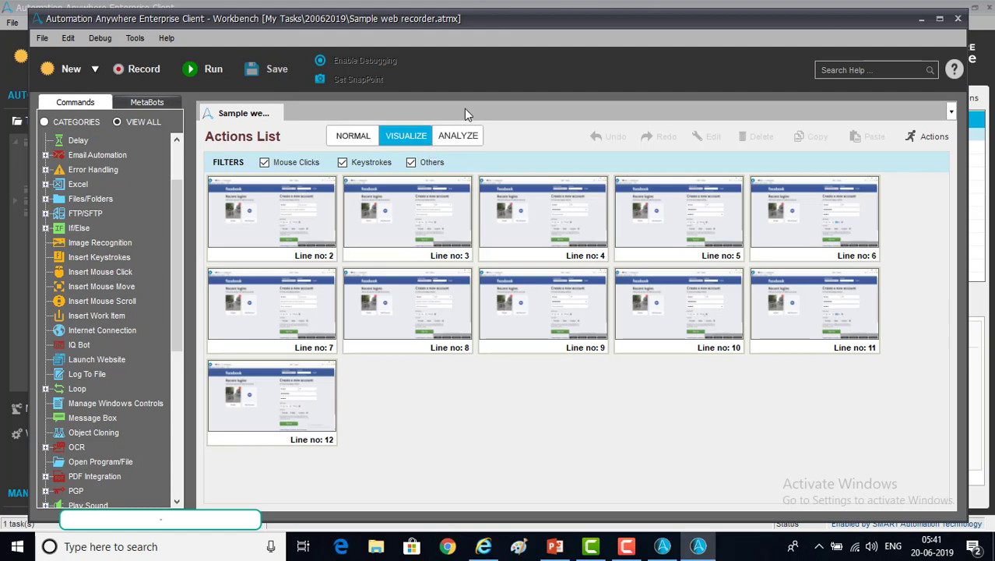
pyautogui.click(958, 19)
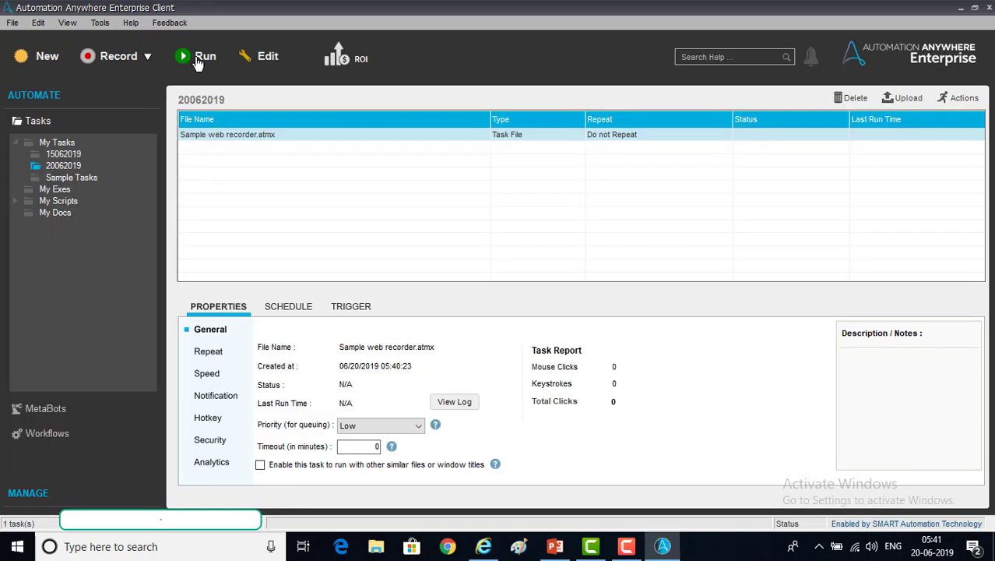
# Run the Sample web recorder task, then stop it from the Run Time Window
pyautogui.click(201, 57)
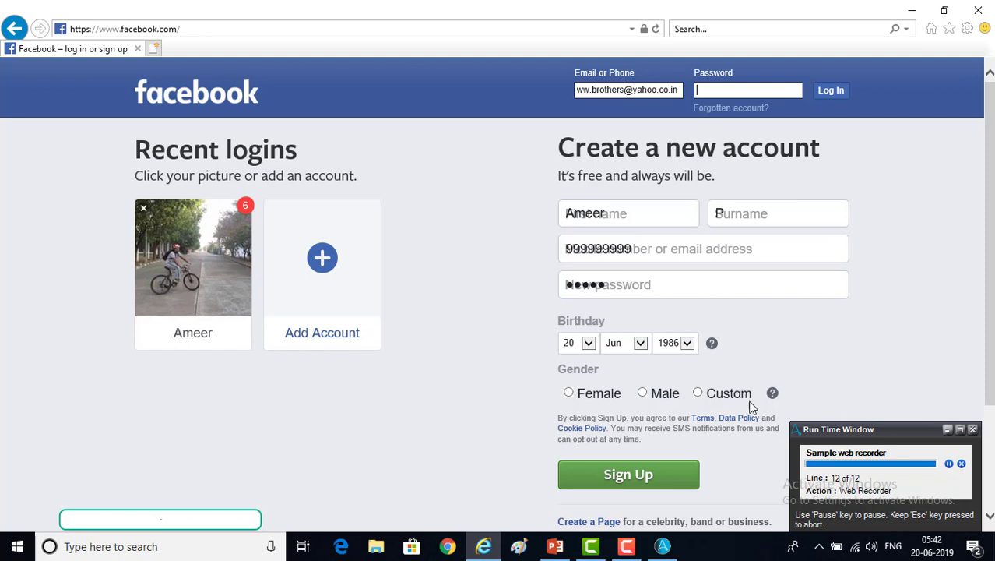
pyautogui.click(963, 465)
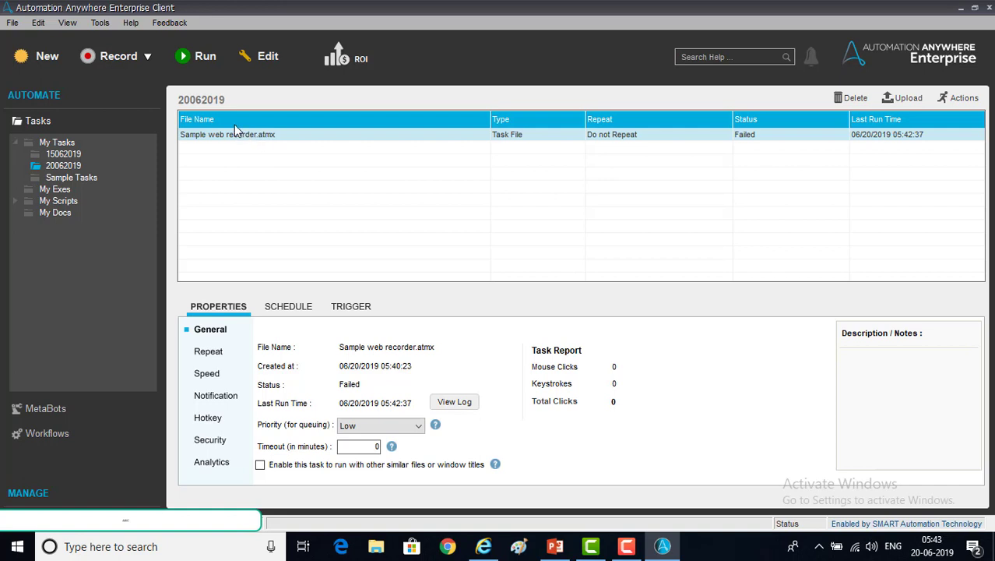
# Start a new web recording on the 'Facebook – log in or sign up' page picked from Favorites
pyautogui.click(115, 62)
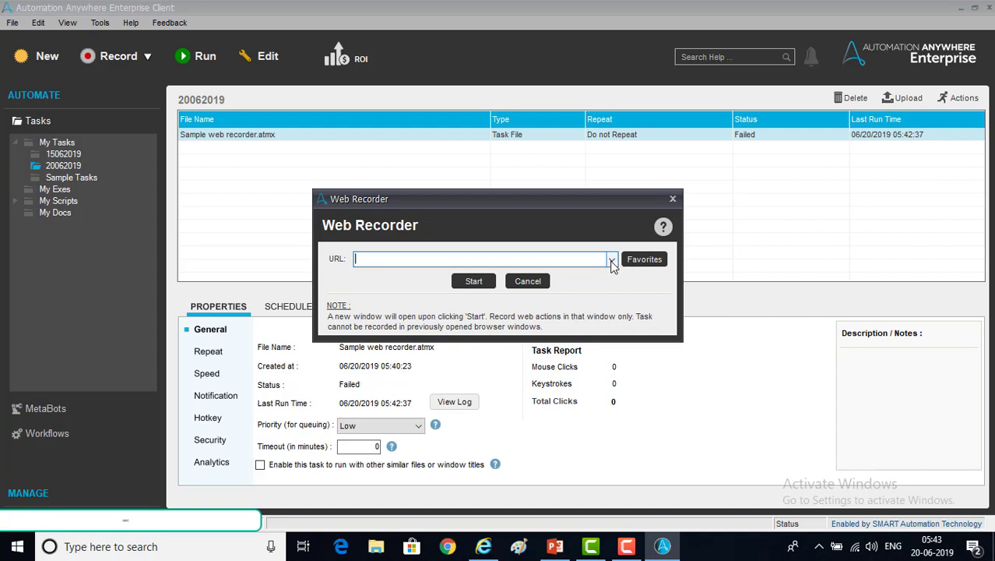
pyautogui.click(644, 260)
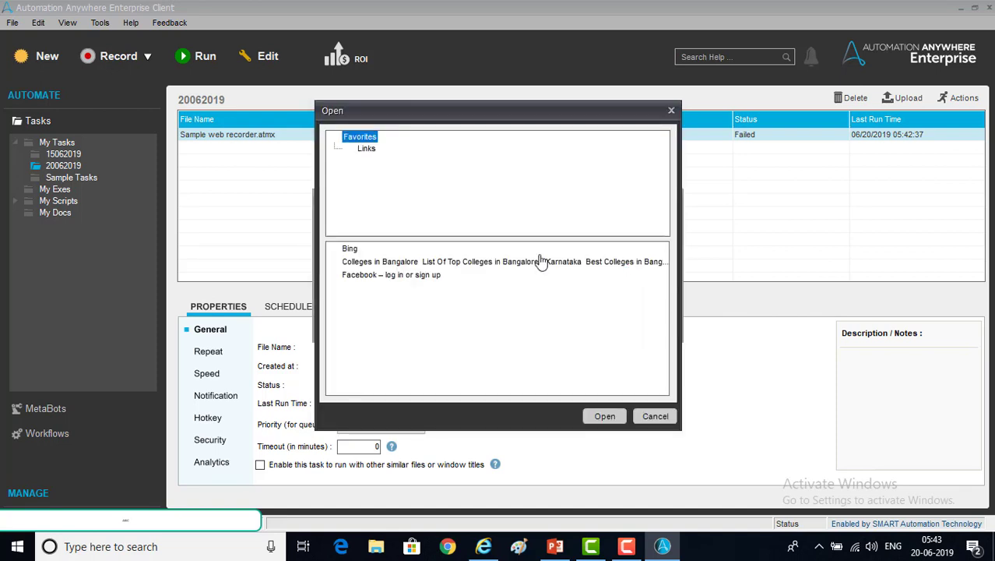
pyautogui.click(394, 278)
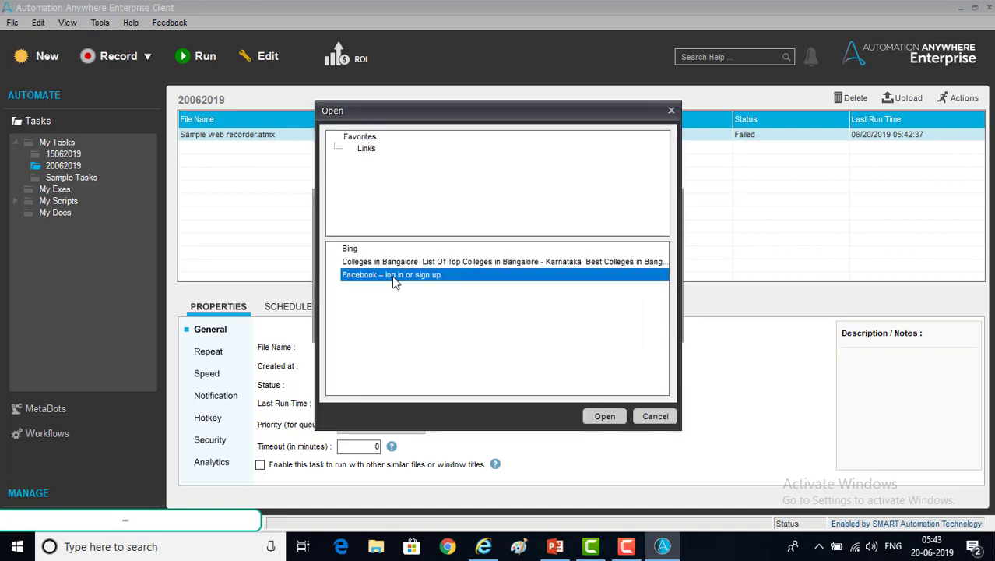
pyautogui.click(606, 418)
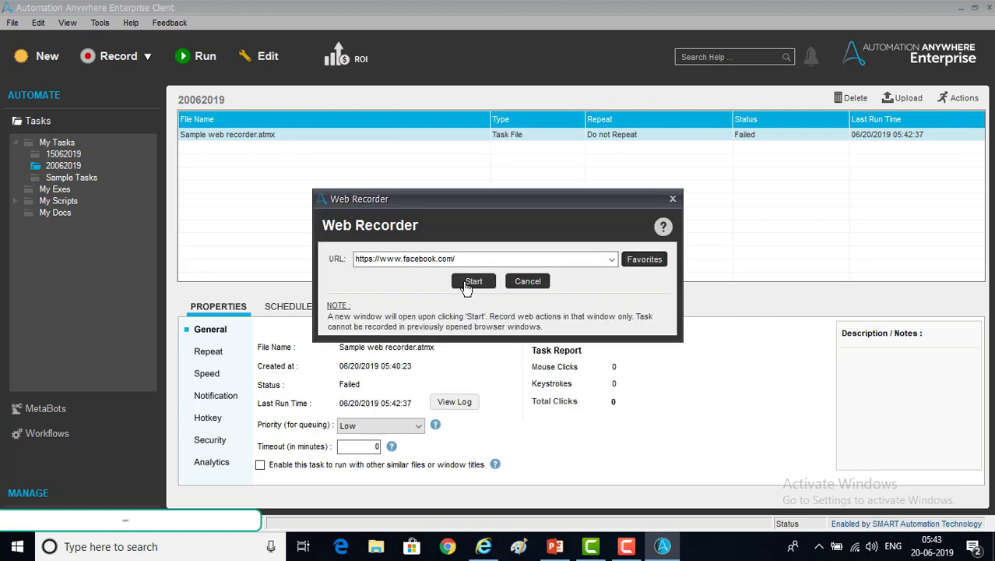
pyautogui.click(470, 282)
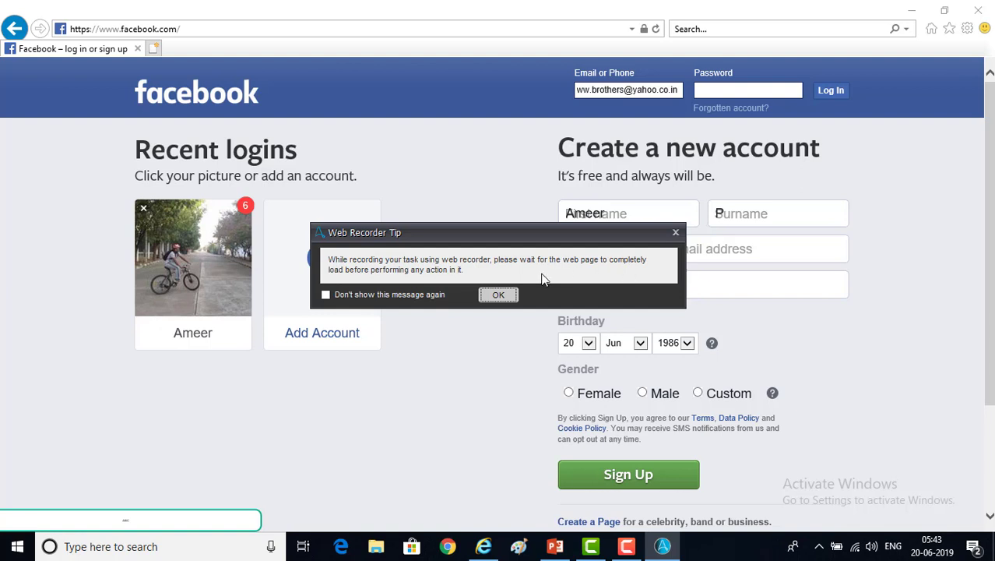
# Dismiss the Web Recorder Tip to begin recording on the Facebook page
pyautogui.click(497, 295)
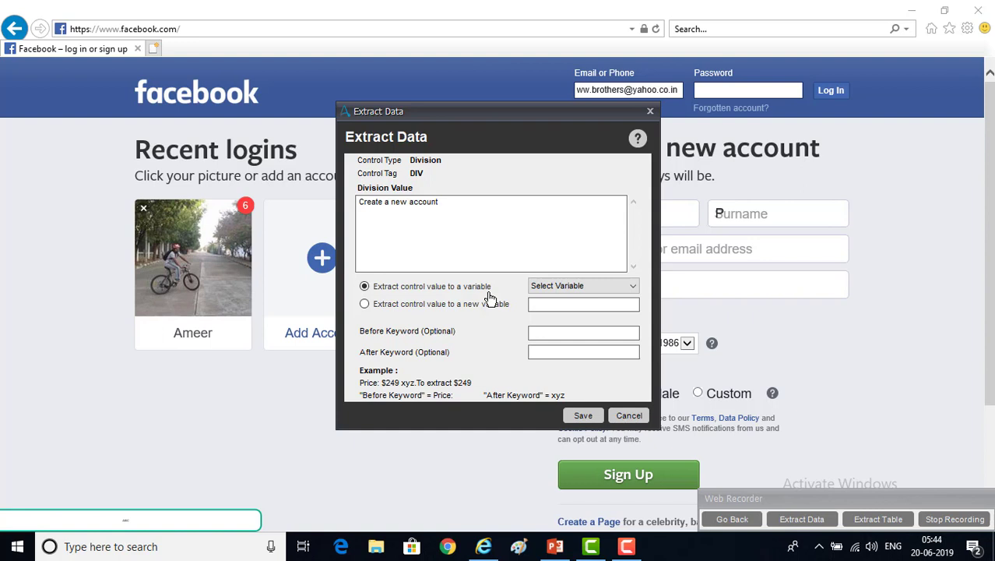
# Store the extracted 'Create a new account' text in the Clipboard variable and save the step
pyautogui.moveTo(370, 201); pyautogui.dragTo(439, 202)
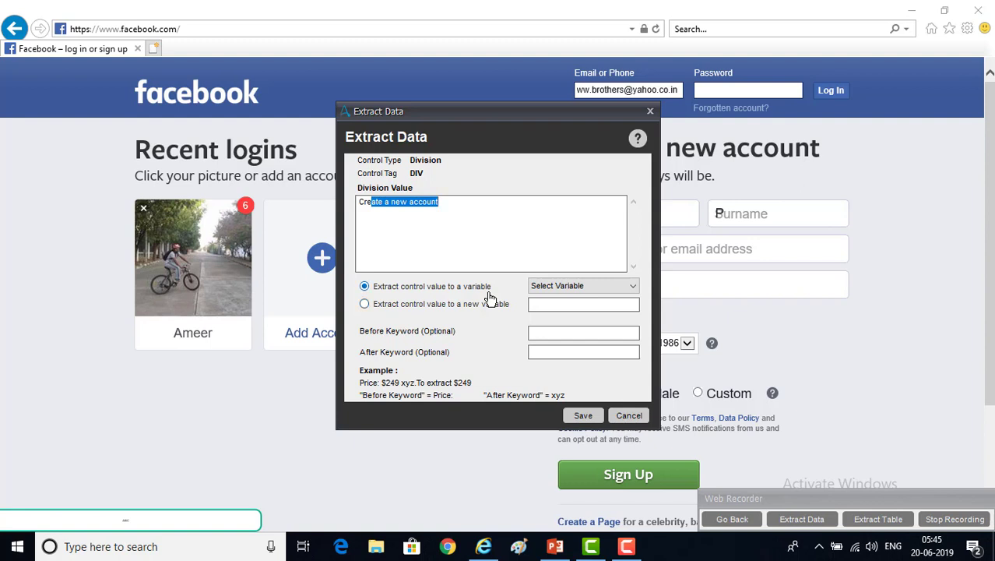
pyautogui.click(585, 286)
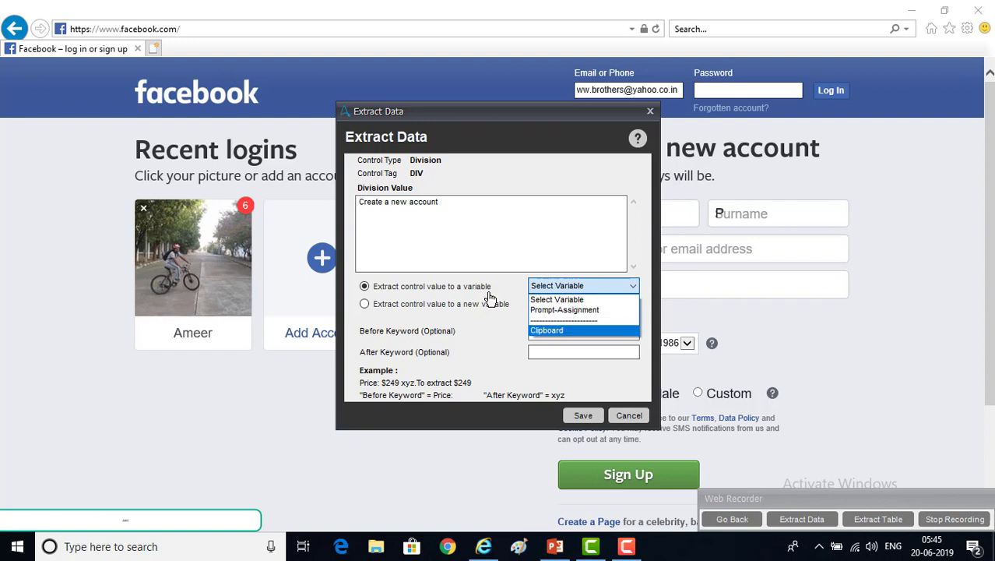
pyautogui.click(490, 299)
pyautogui.click(488, 296)
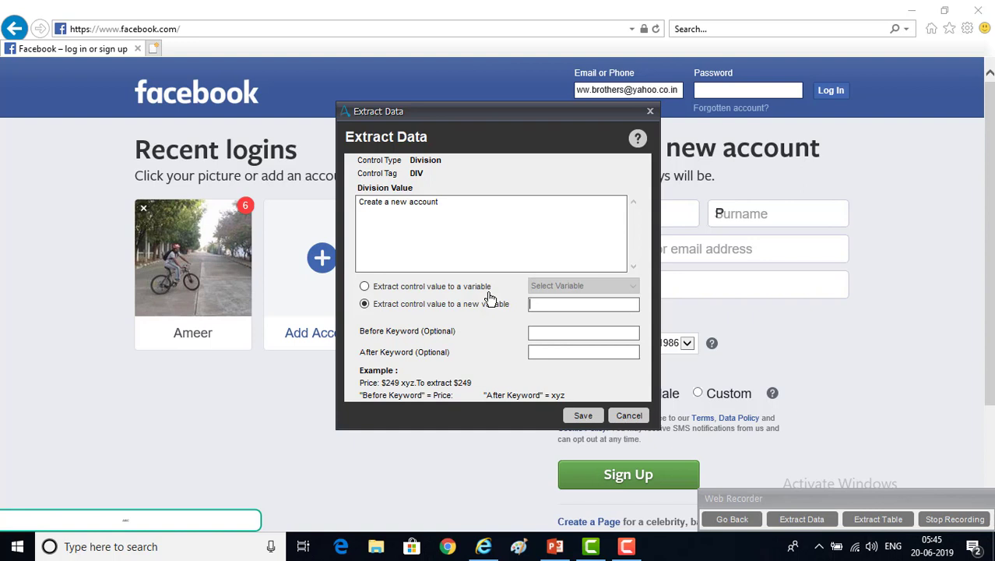
pyautogui.write('createaccount')
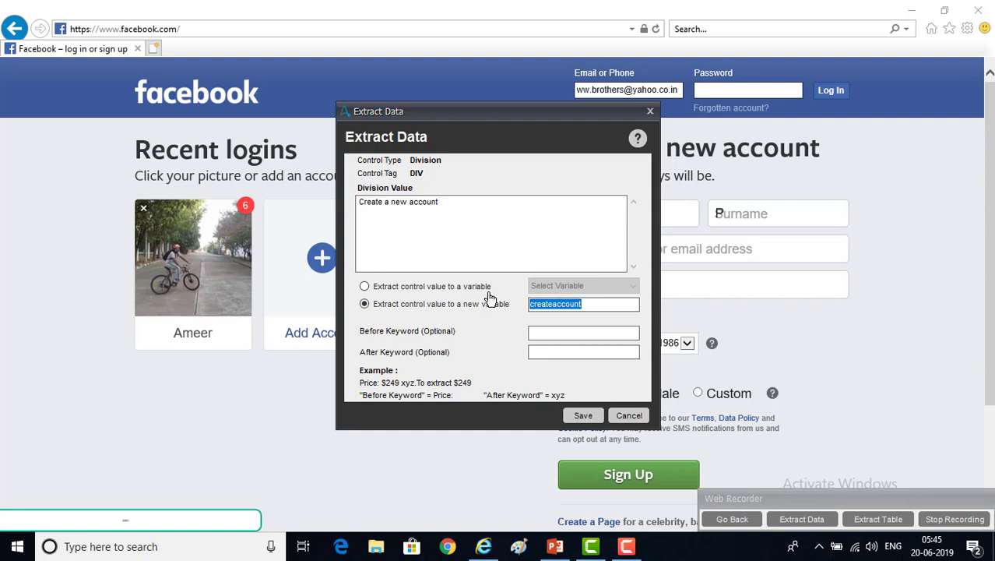
pyautogui.click(488, 293)
pyautogui.click(584, 286)
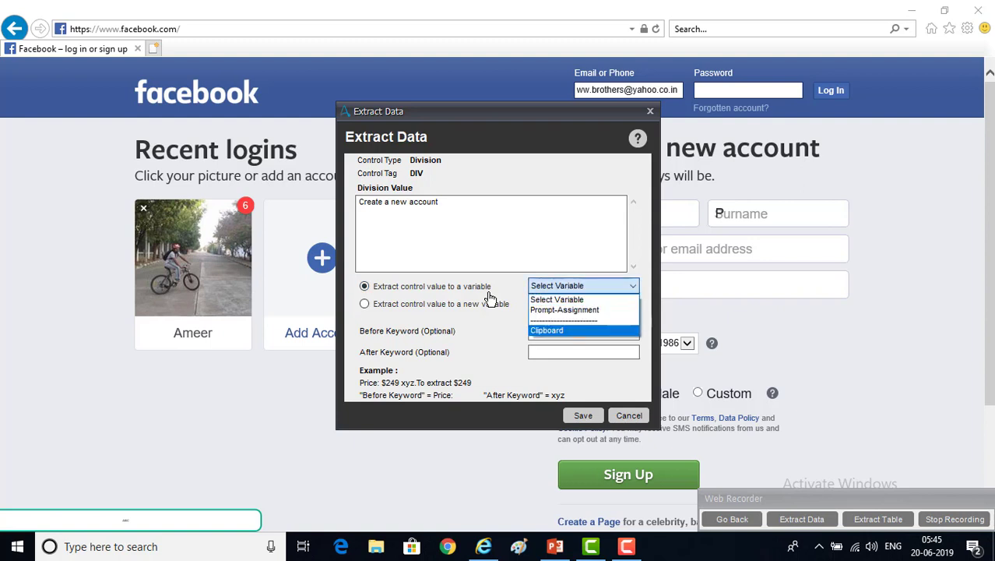
pyautogui.click(577, 331)
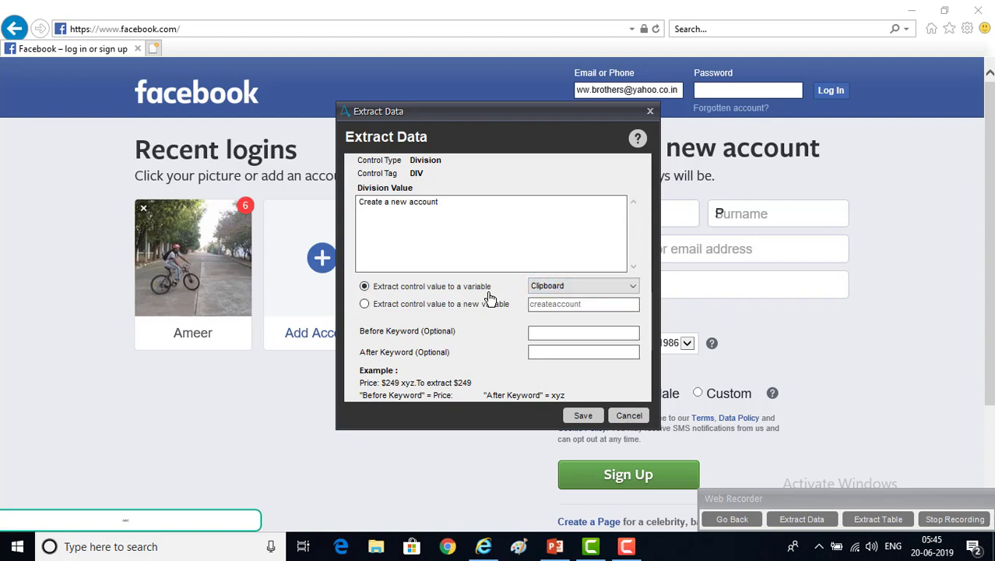
pyautogui.click(583, 415)
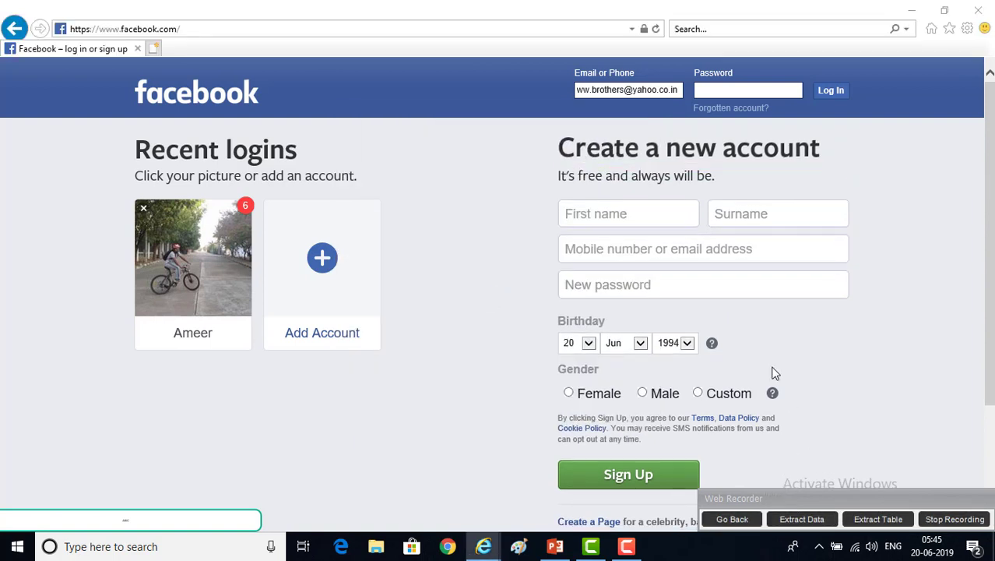
# Stop recording and save the task under the file name fb-regulardata-extractdata
pyautogui.click(950, 525)
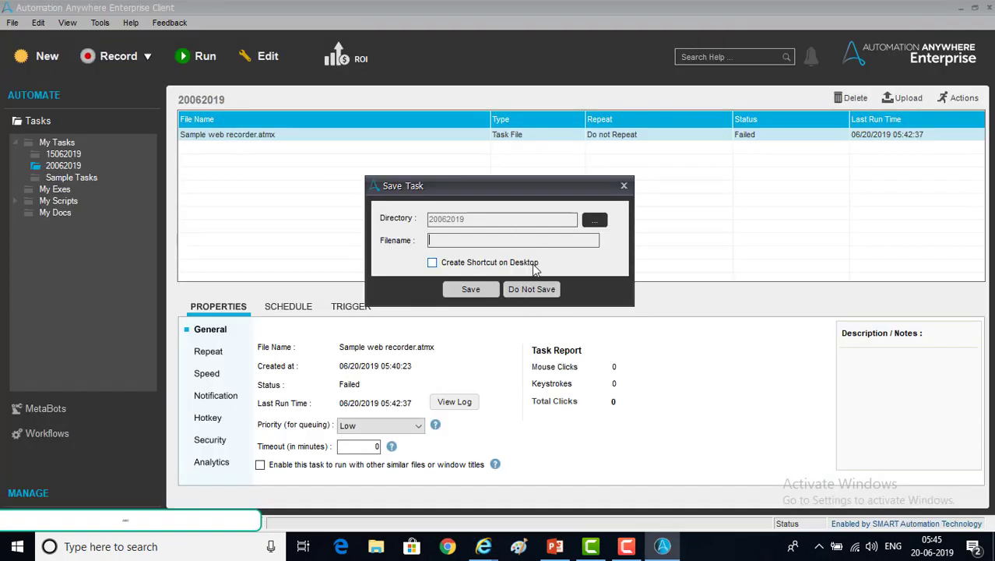
pyautogui.write('fb-regulardata-extractdata')
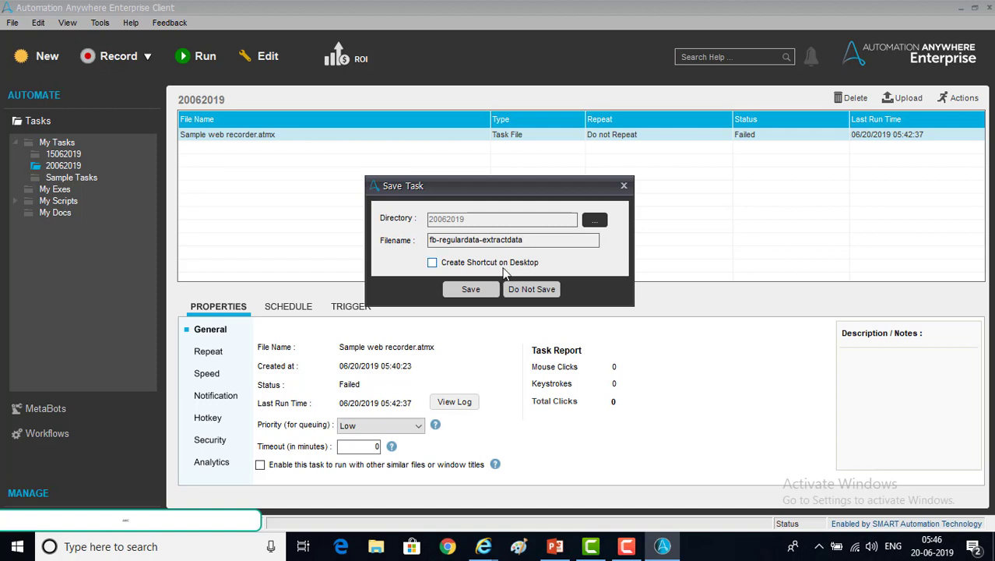
pyautogui.click(470, 289)
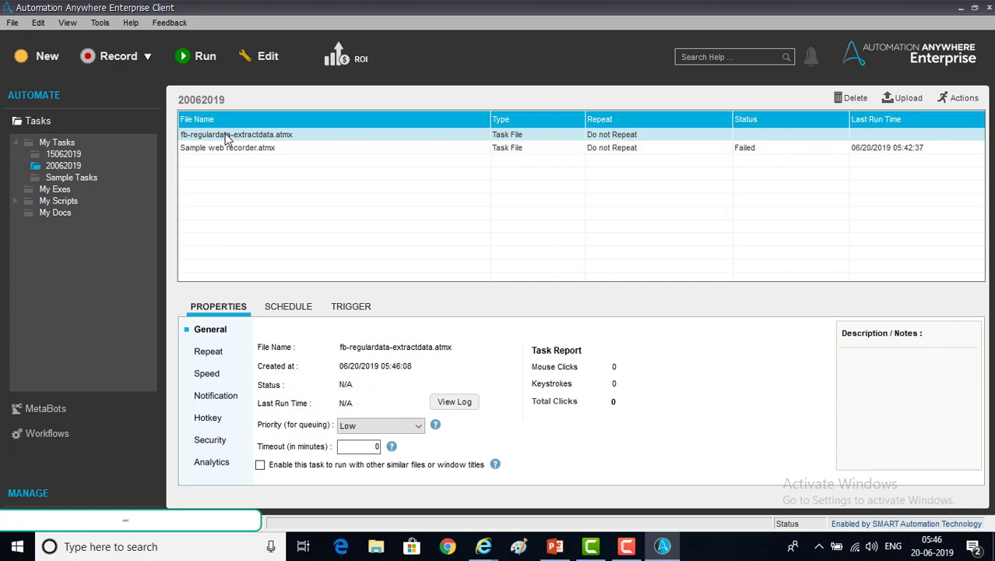
# Run fb-regulardata-extractdata from its Workbench, minimize the browser, and close the editor
pyautogui.click(269, 56)
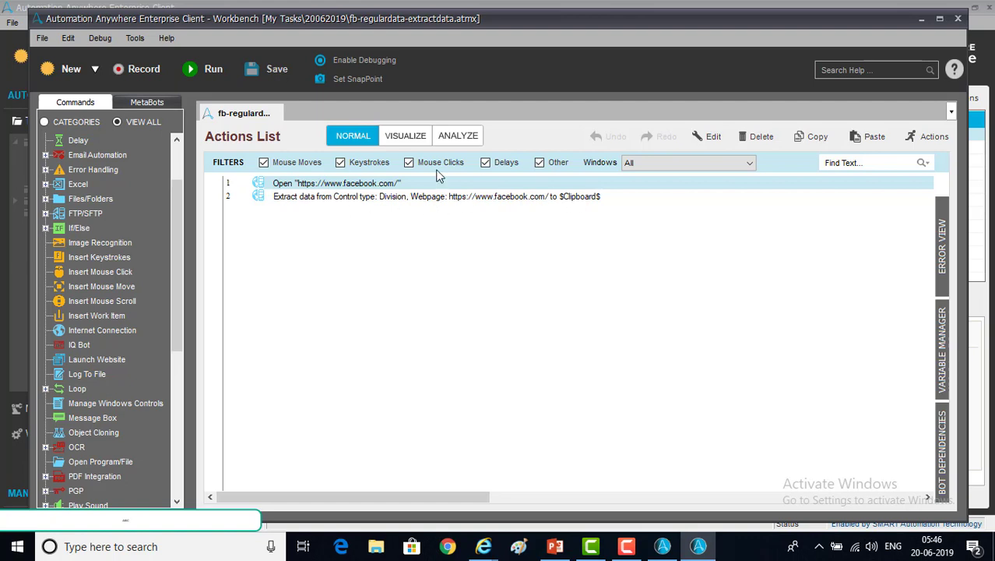
pyautogui.click(216, 74)
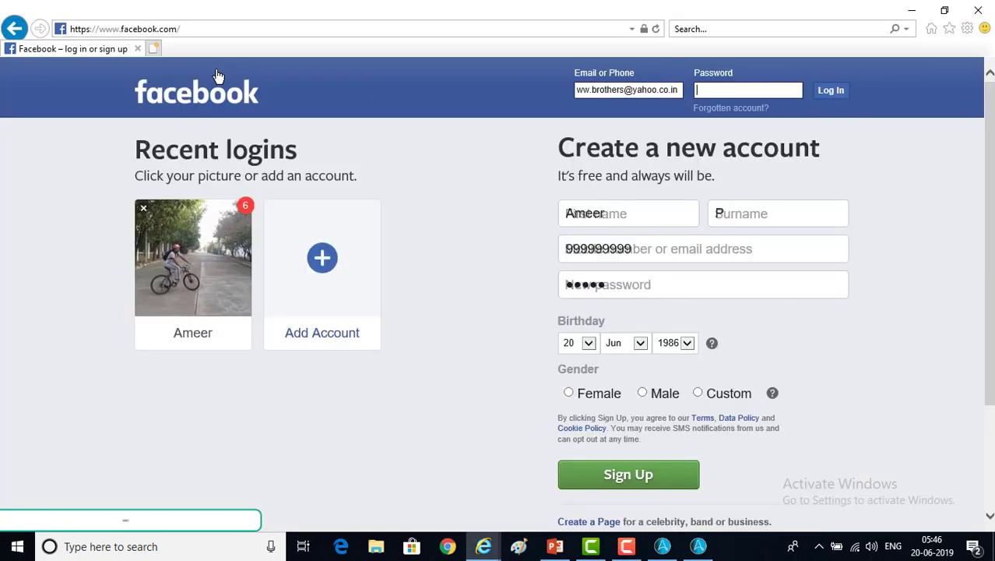
pyautogui.click(911, 11)
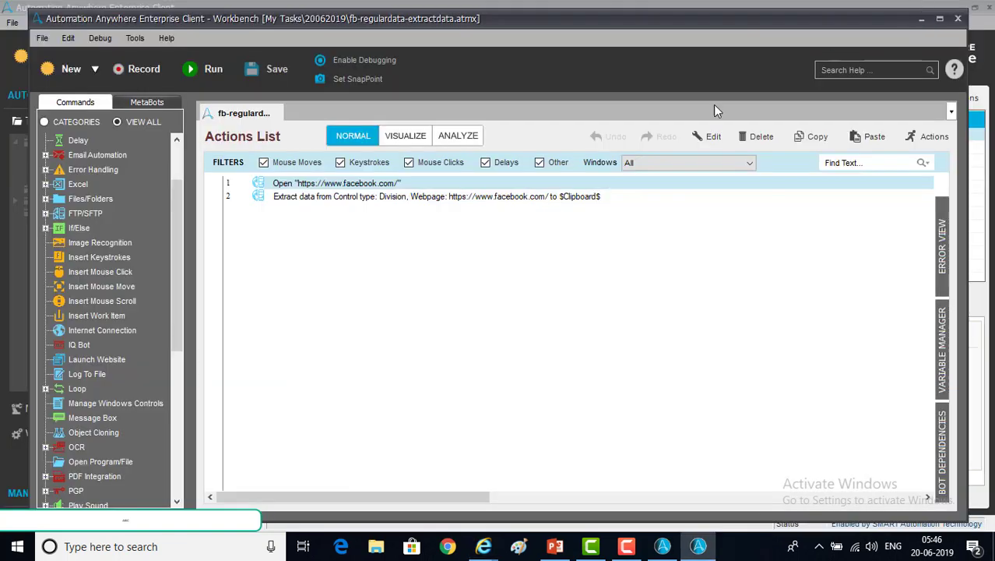
pyautogui.click(958, 20)
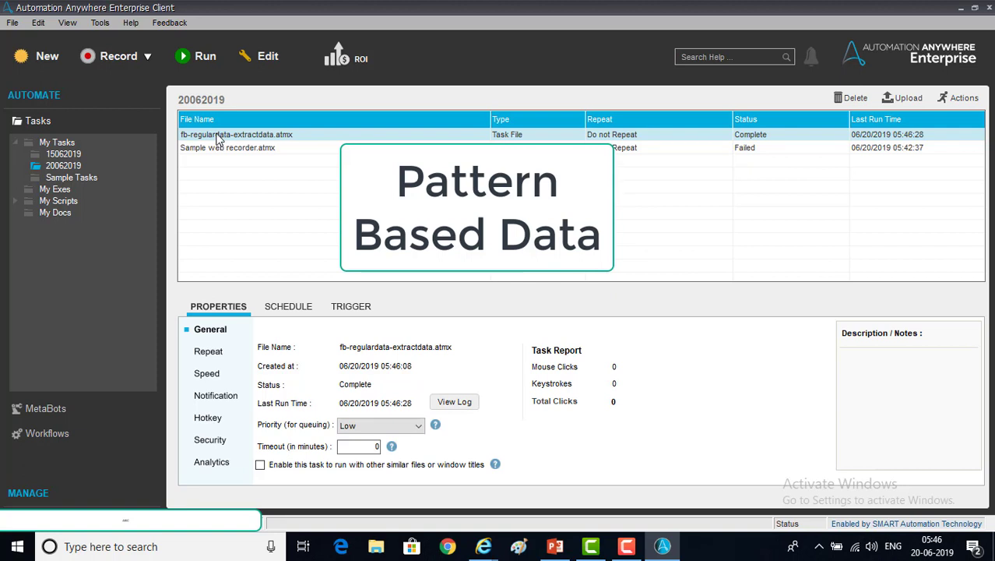
# Start a web recording on the Facebook login page from Favorites and dismiss the recording tip
pyautogui.click(111, 64)
pyautogui.click(645, 260)
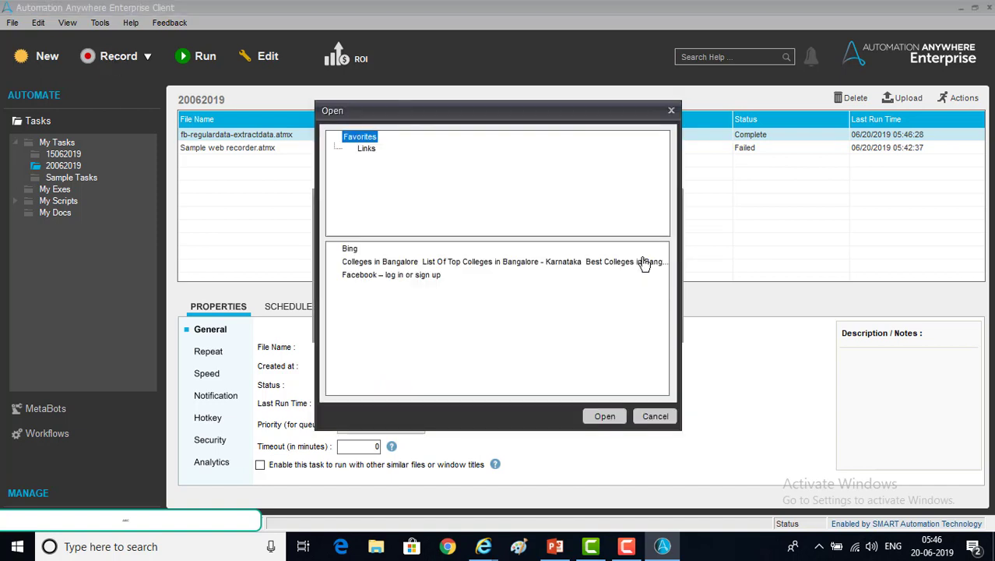
pyautogui.click(364, 276)
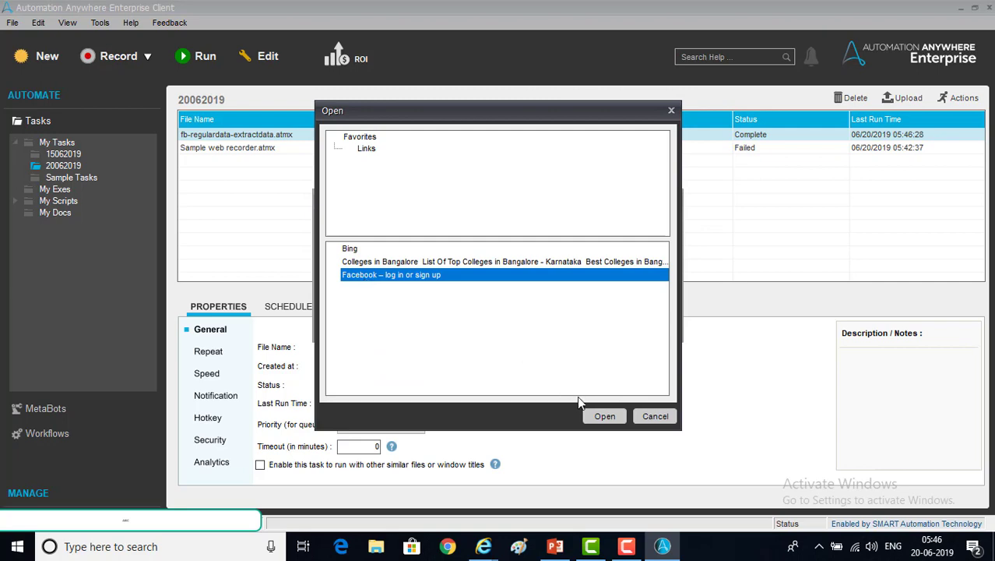
pyautogui.click(616, 425)
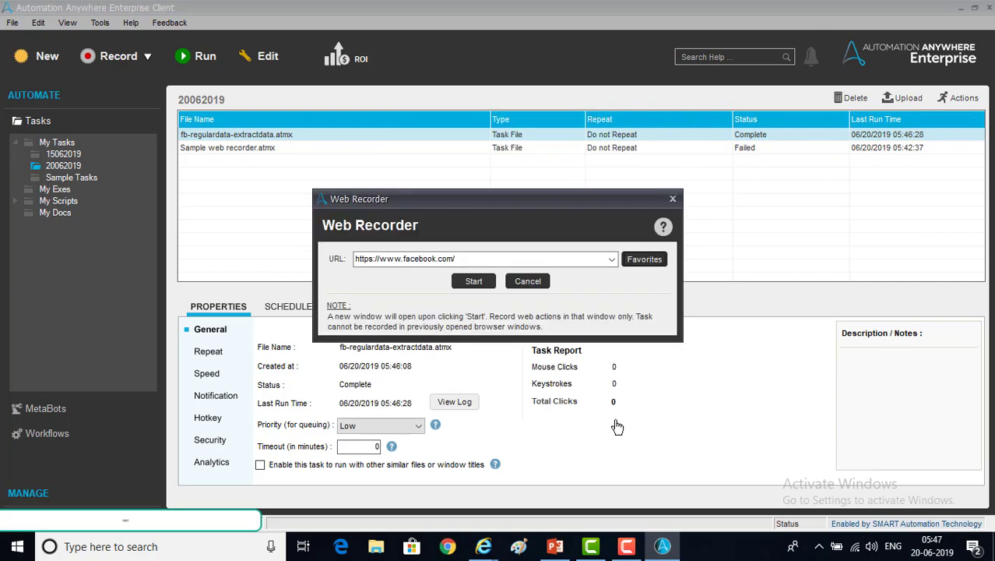
pyautogui.click(481, 284)
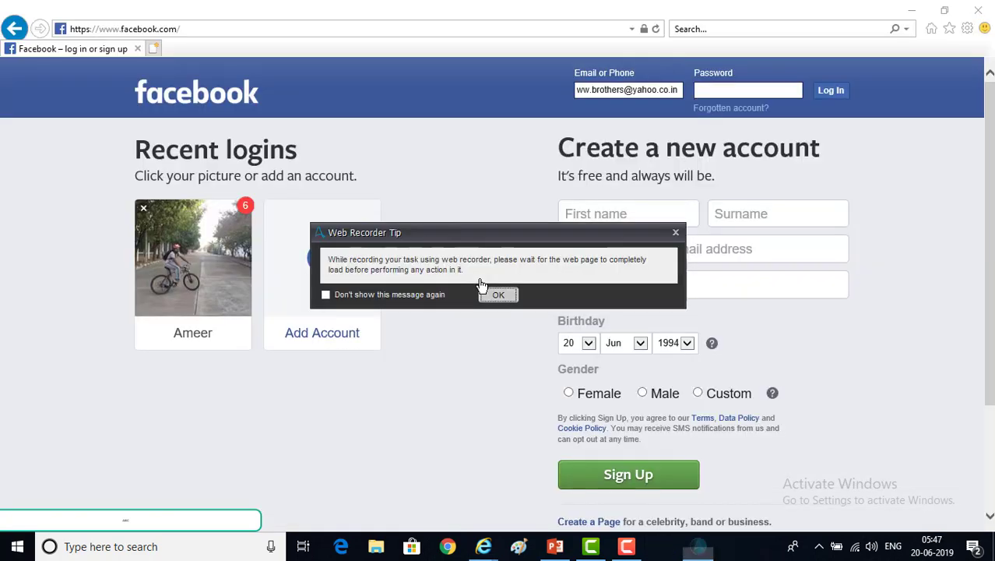
pyautogui.click(500, 295)
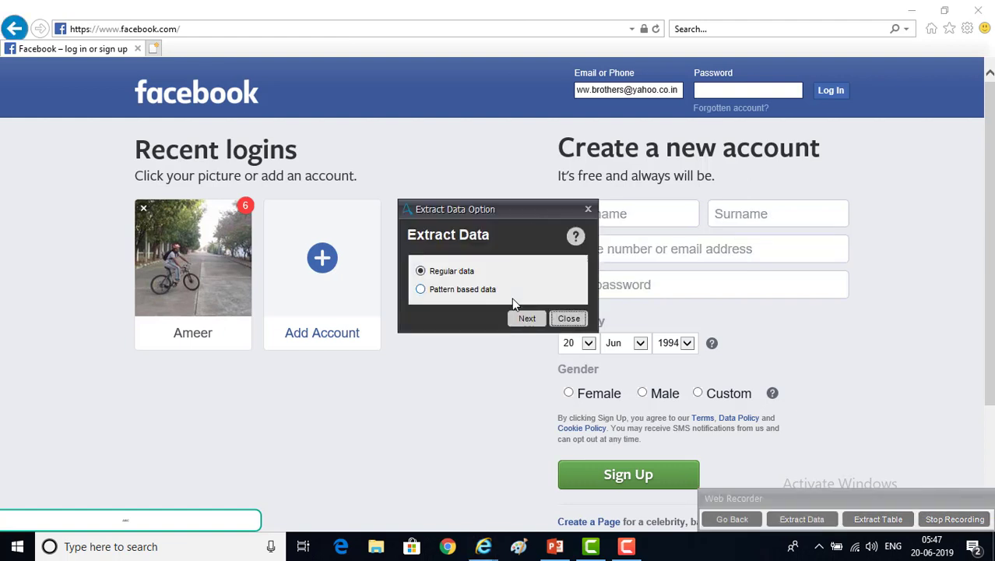
# Choose pattern-based data and capture the birthday year dropdown on the Facebook page
pyautogui.click(512, 298)
pyautogui.click(523, 318)
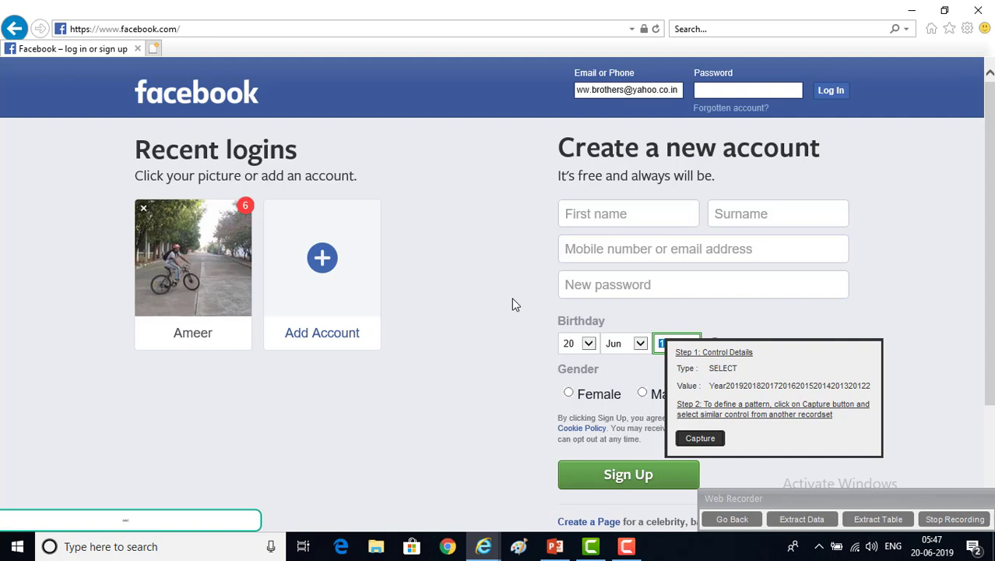
pyautogui.click(700, 437)
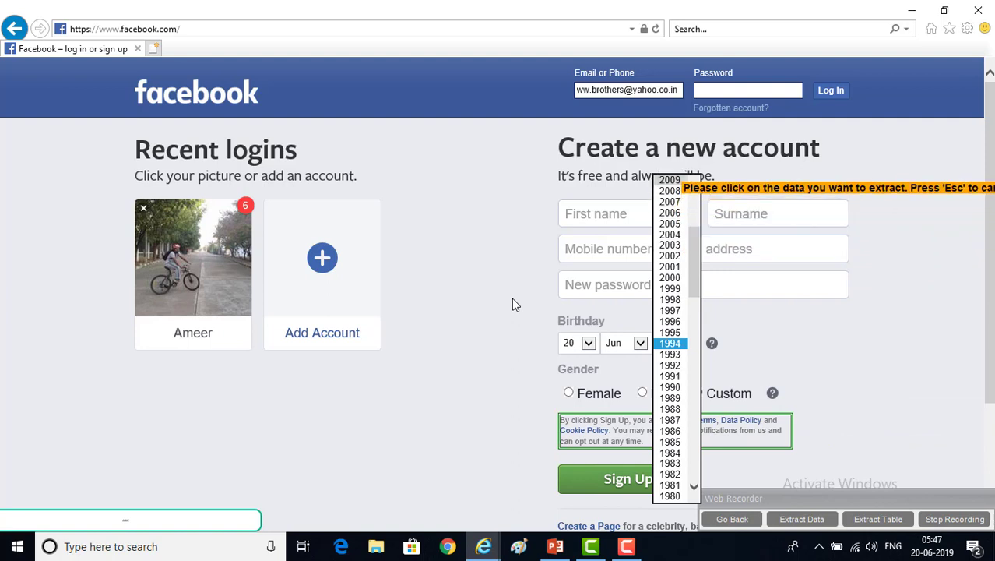
pyautogui.press('Escape')
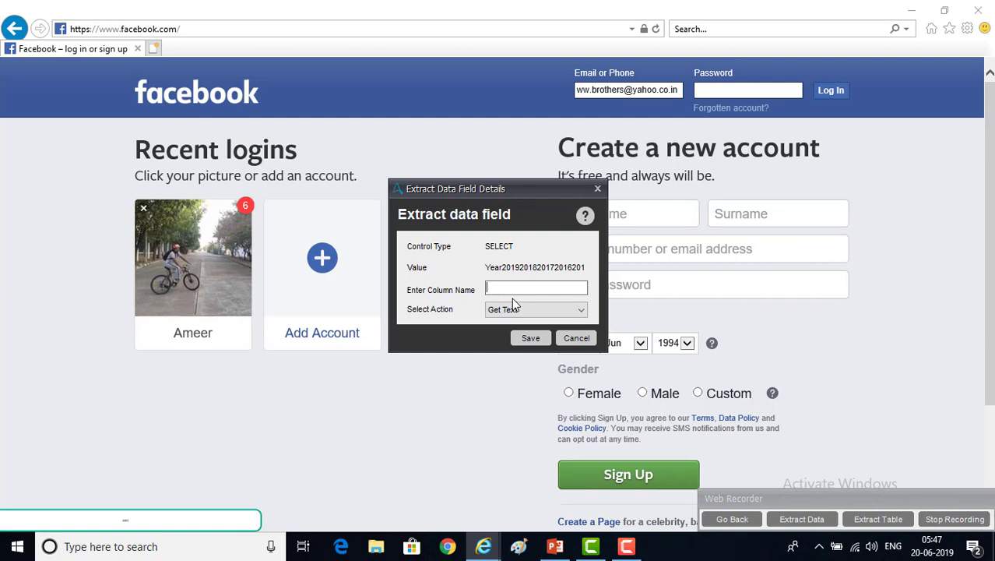
# Name the captured field Bd_Year, keep the Get Text action, and save it
pyautogui.write('ear')
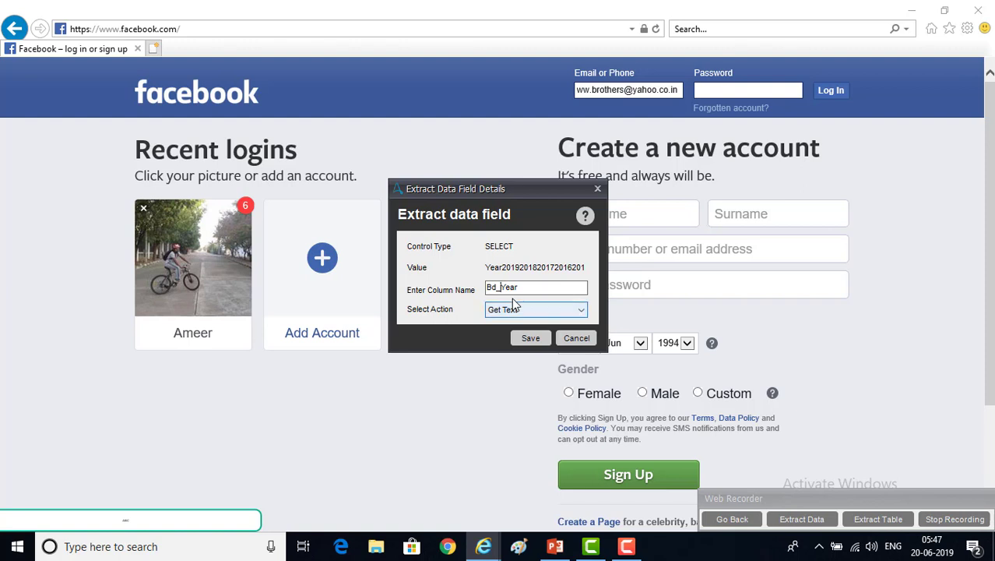
pyautogui.click(514, 309)
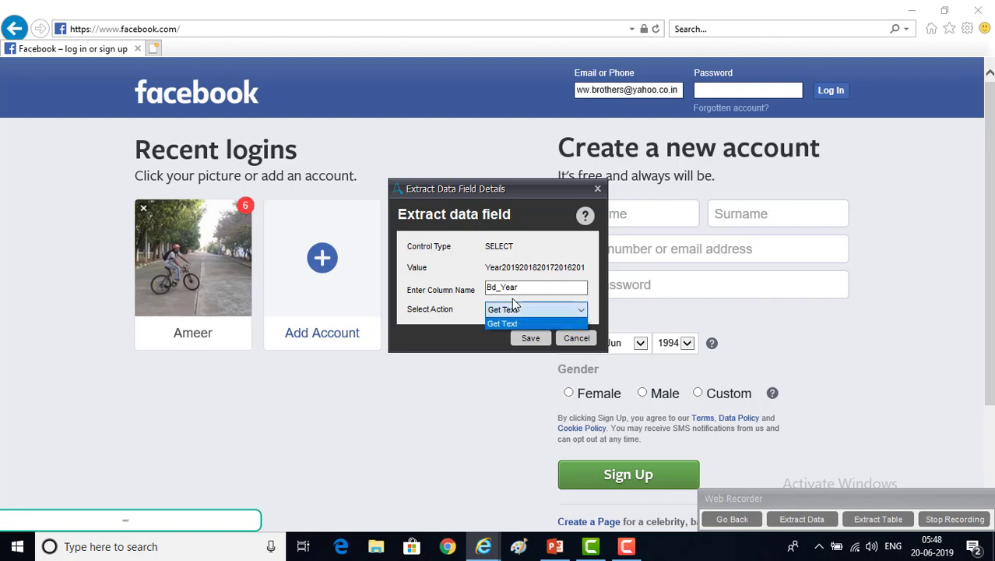
pyautogui.click(513, 306)
pyautogui.press('Return')
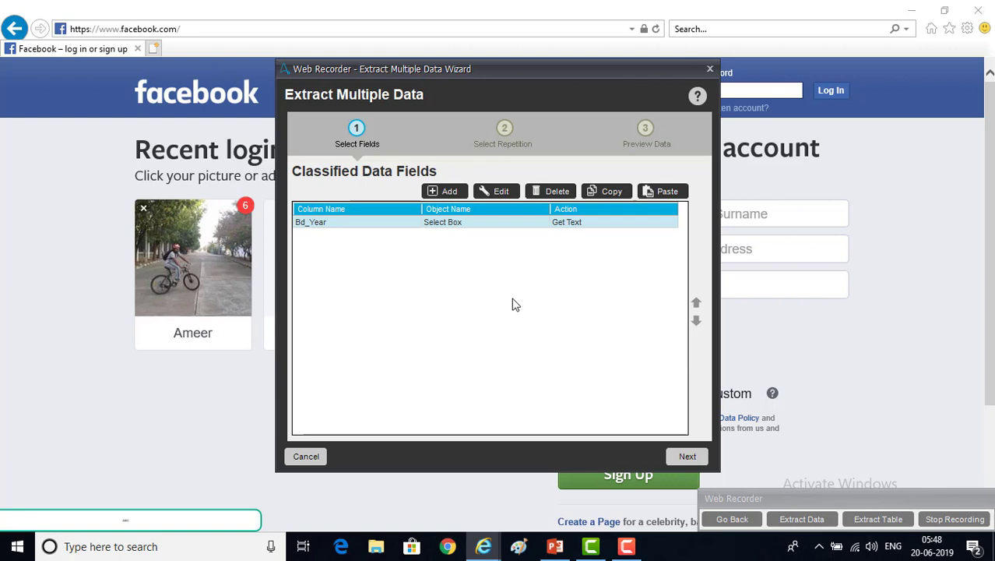
# Leave 'The data spans across multiple pages' unchecked and advance to the Bd_Year data preview
pyautogui.press('Return')
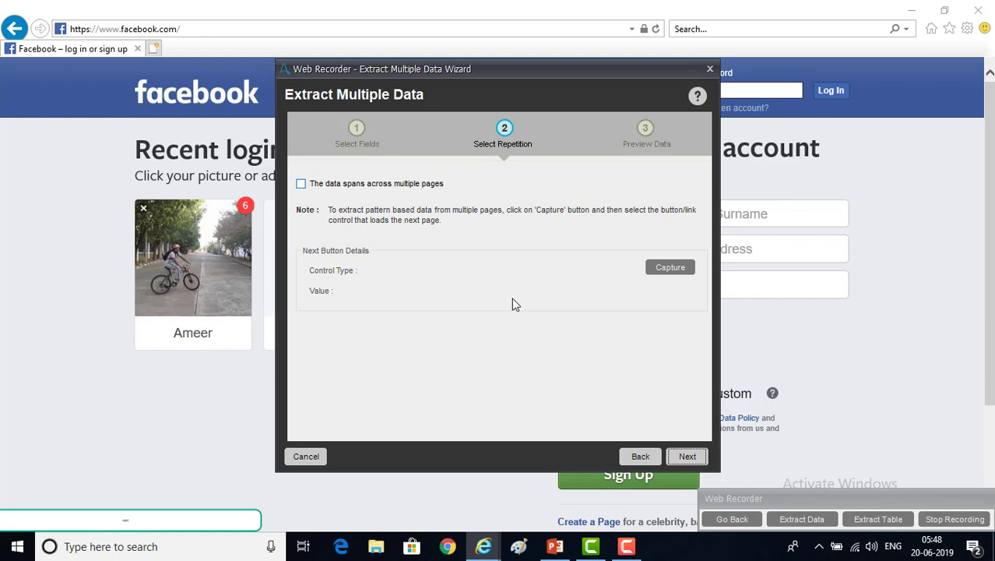
pyautogui.press('Tab')
pyautogui.press('space')
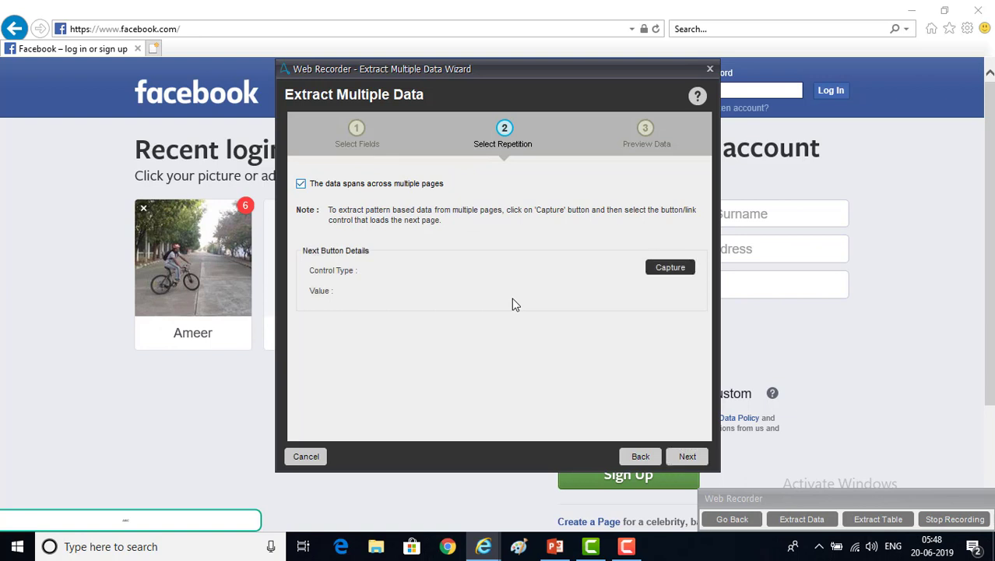
pyautogui.press('space')
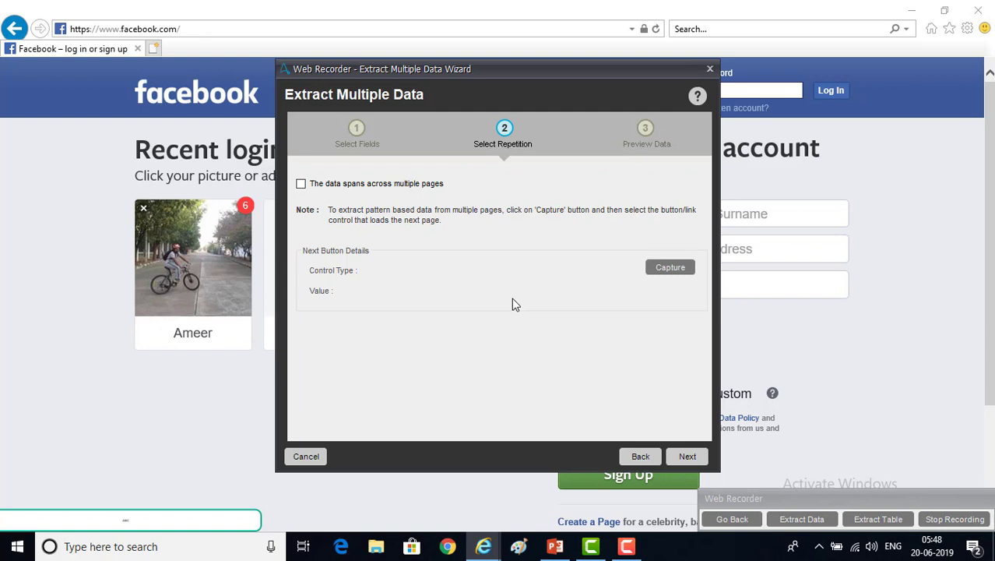
pyautogui.press('Return')
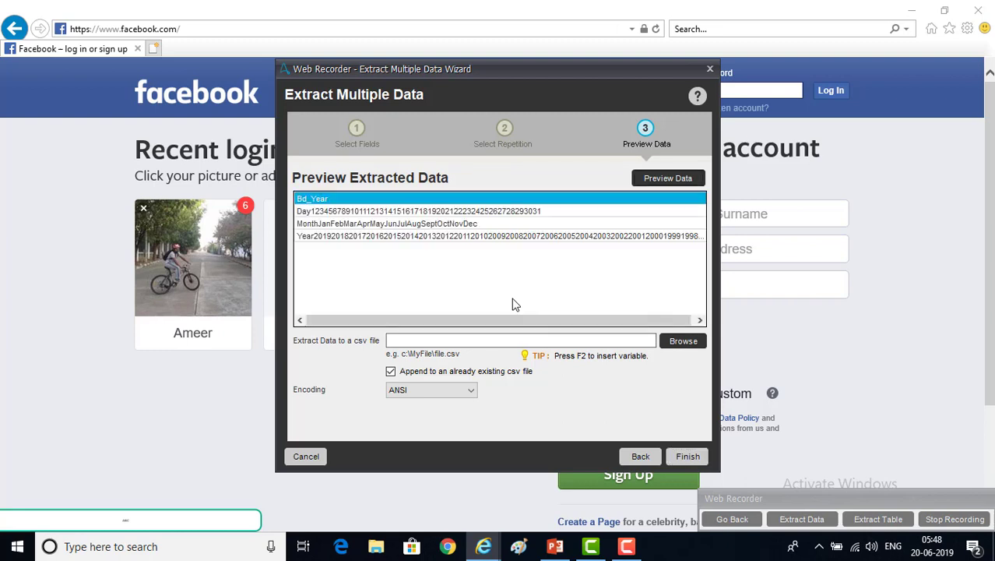
# Set the extraction output to a PBD.csv file in the Desktop folder
pyautogui.click(512, 299)
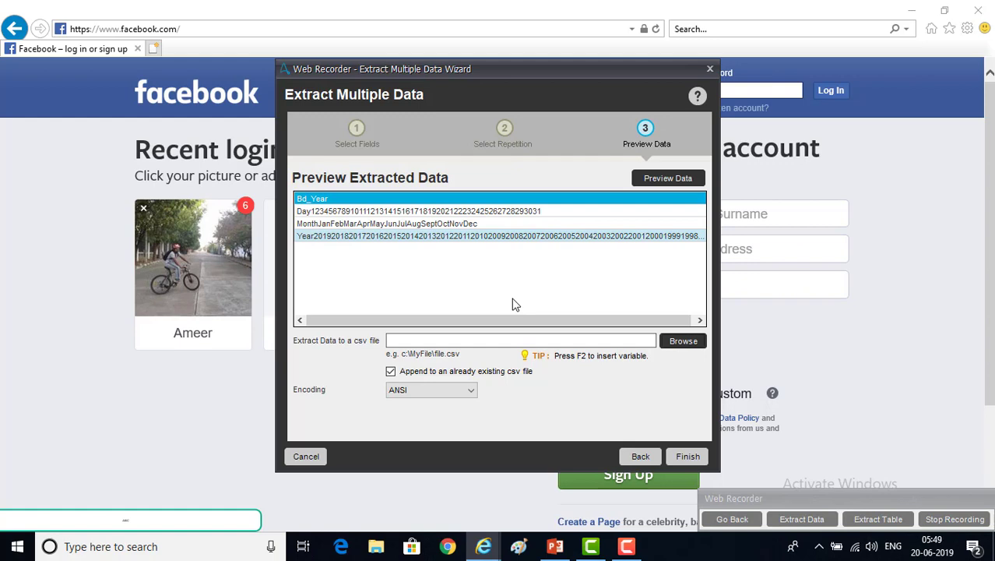
pyautogui.click(679, 342)
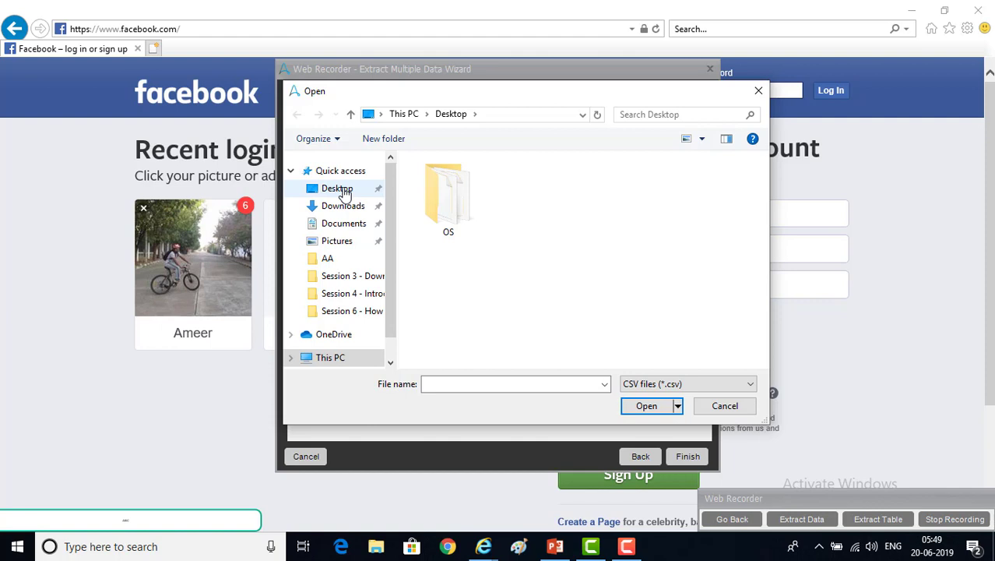
pyautogui.click(345, 194)
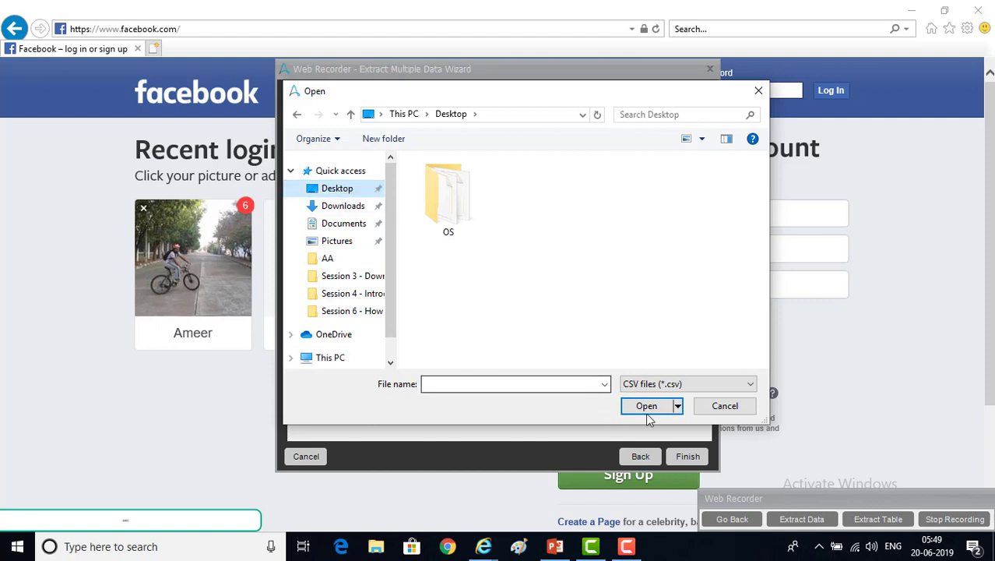
pyautogui.click(512, 383)
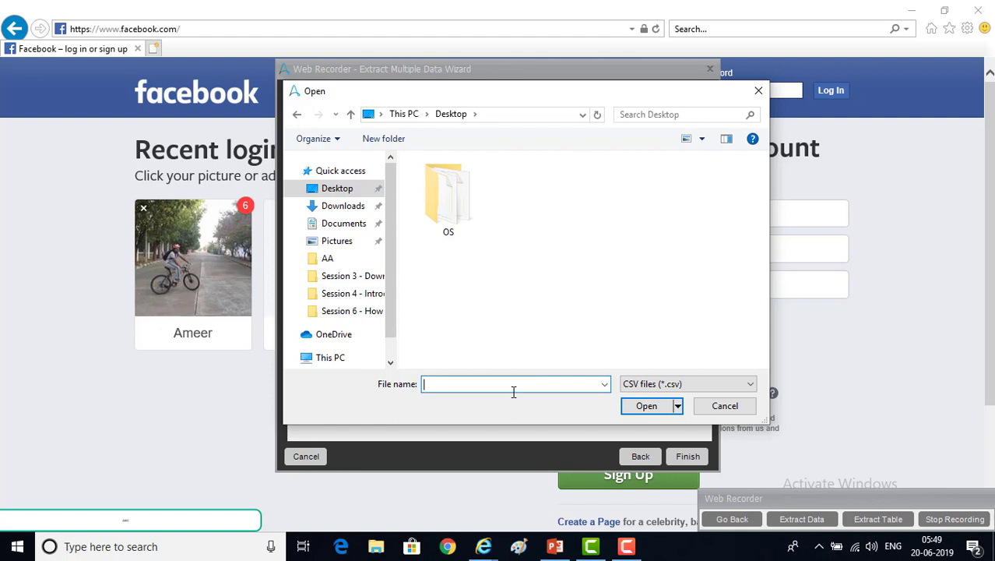
pyautogui.write('PBD')
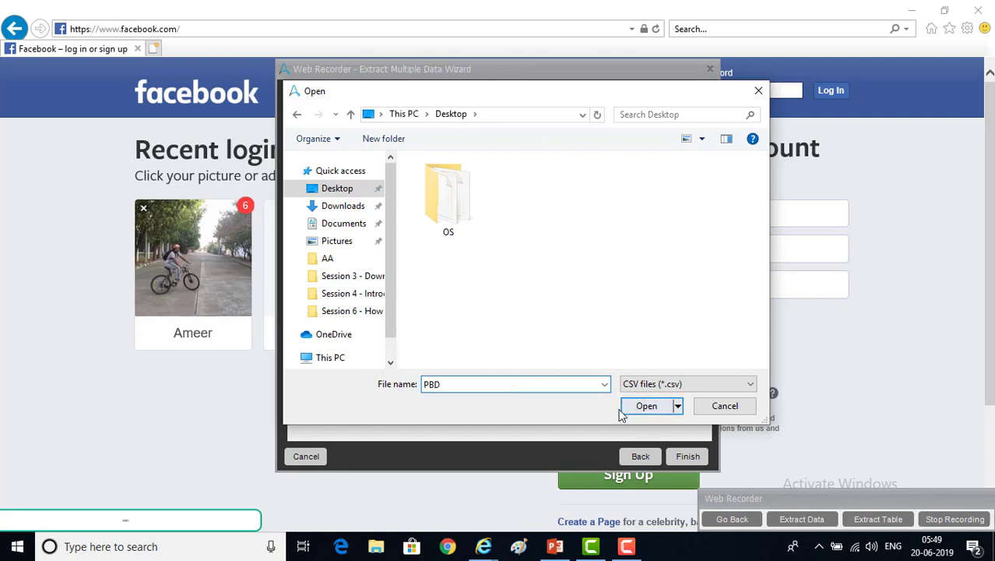
pyautogui.click(645, 407)
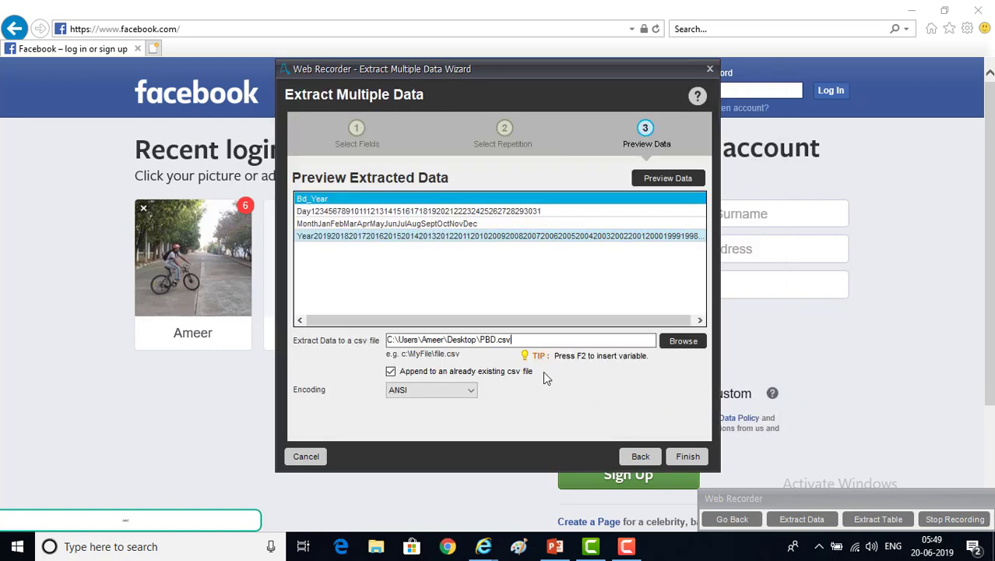
pyautogui.moveTo(514, 341); pyautogui.dragTo(388, 338)
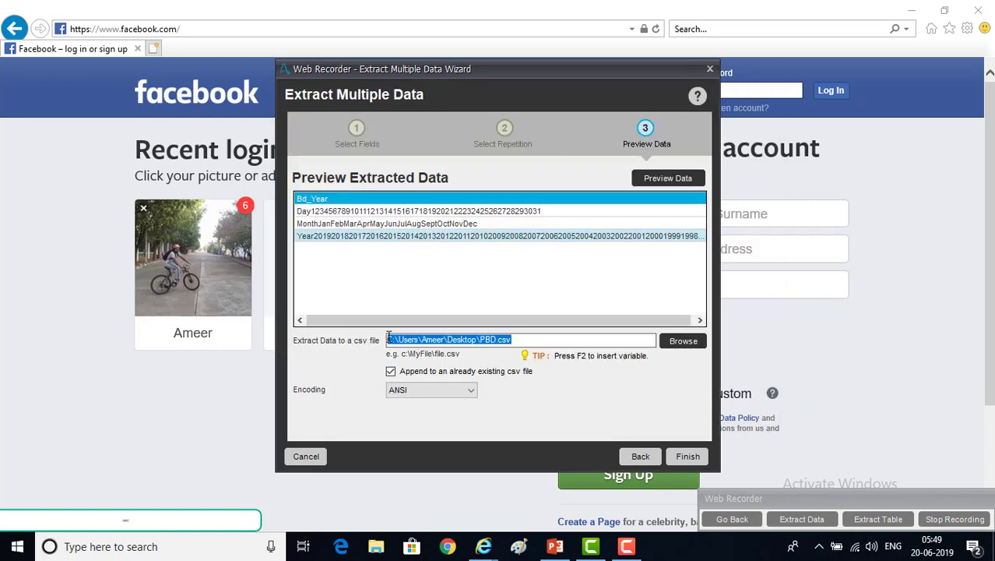
# Verify the PBD.csv output path, keep ANSI encoding, and finish the extraction setup
pyautogui.press('super+d')
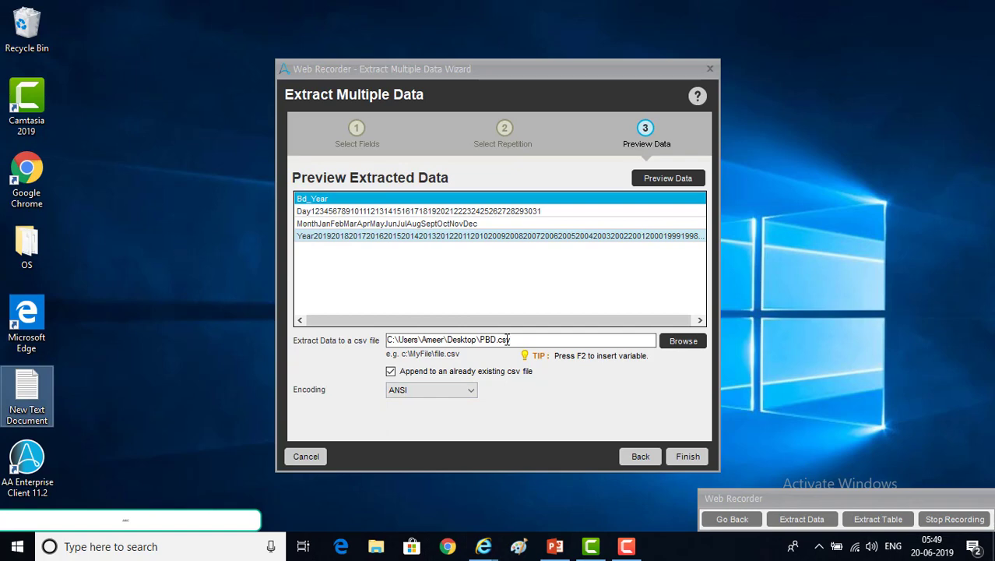
pyautogui.moveTo(533, 343); pyautogui.dragTo(415, 343)
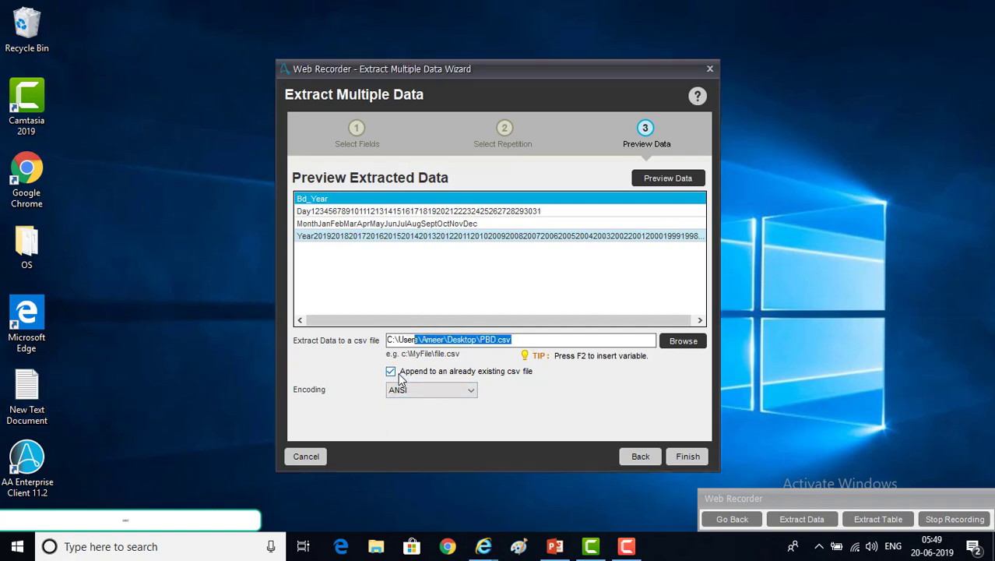
pyautogui.click(485, 344)
pyautogui.doubleClick(508, 339)
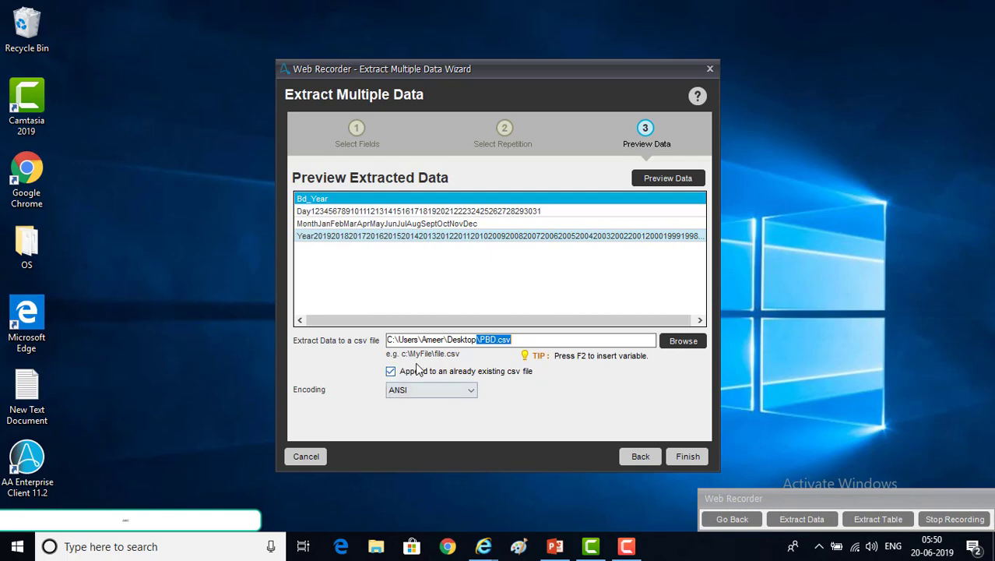
pyautogui.click(445, 391)
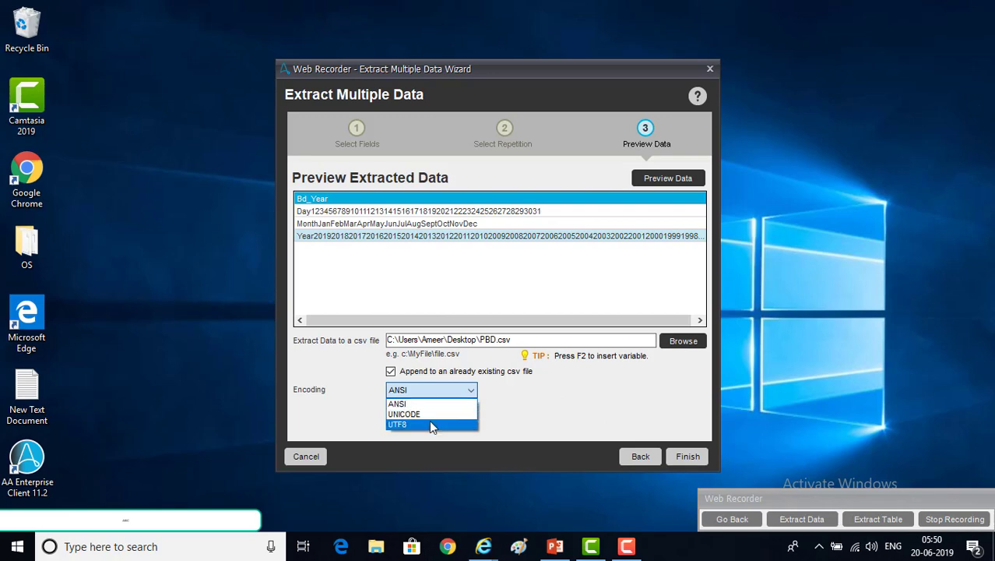
pyautogui.click(435, 403)
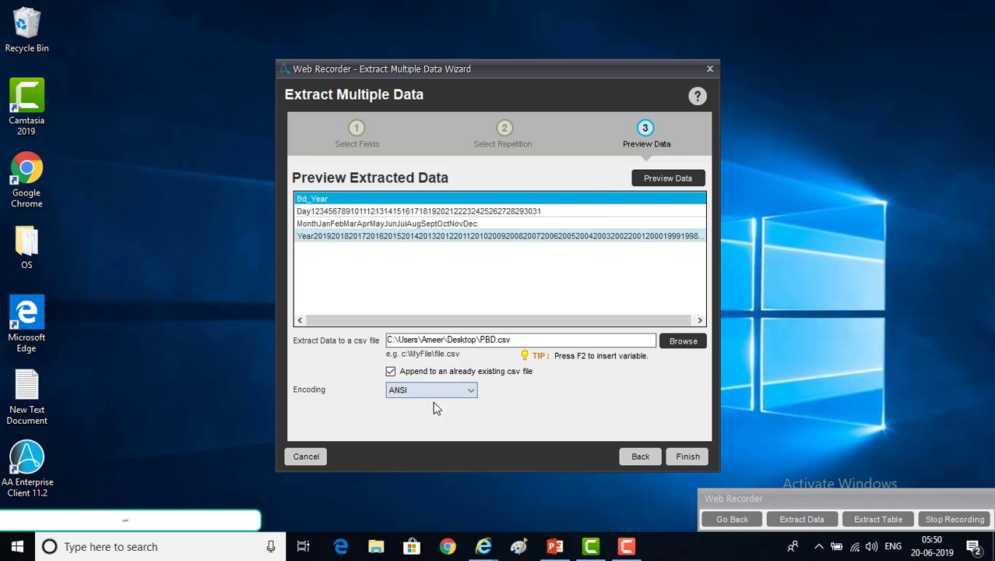
pyautogui.click(690, 460)
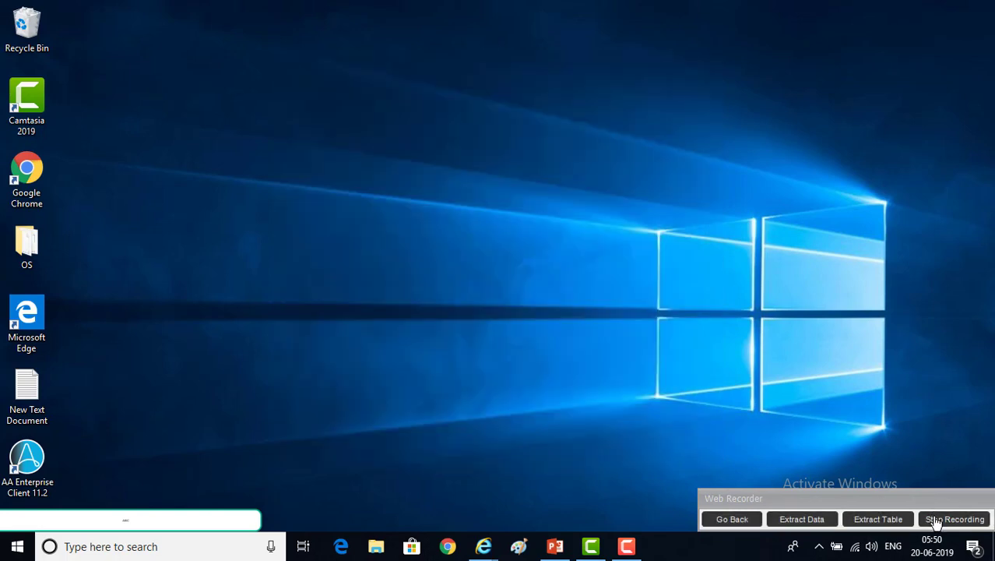
# Stop recording and save the task as fb-patternbaseddata-Extractdata
pyautogui.click(953, 520)
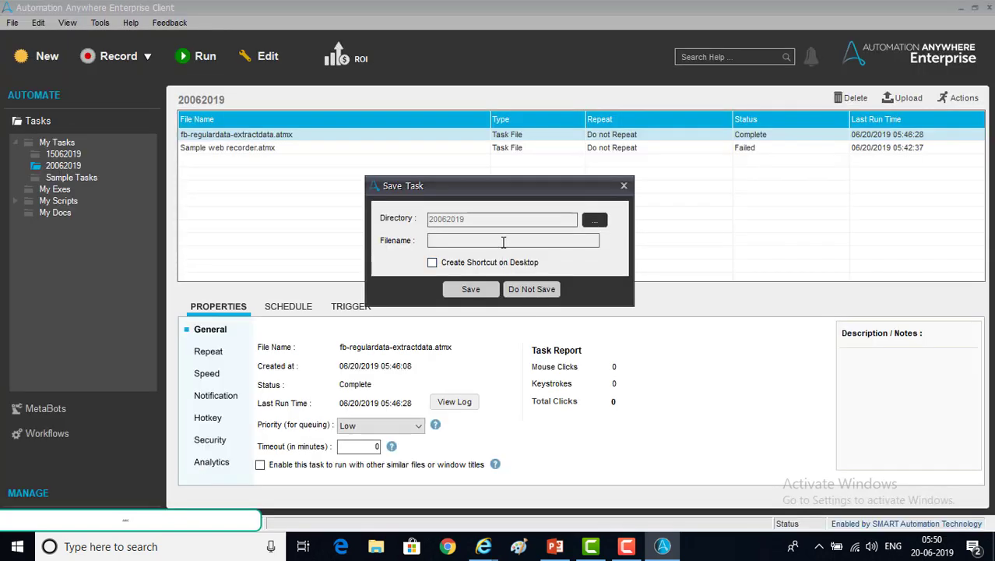
pyautogui.write('fb-patternbaseddata')
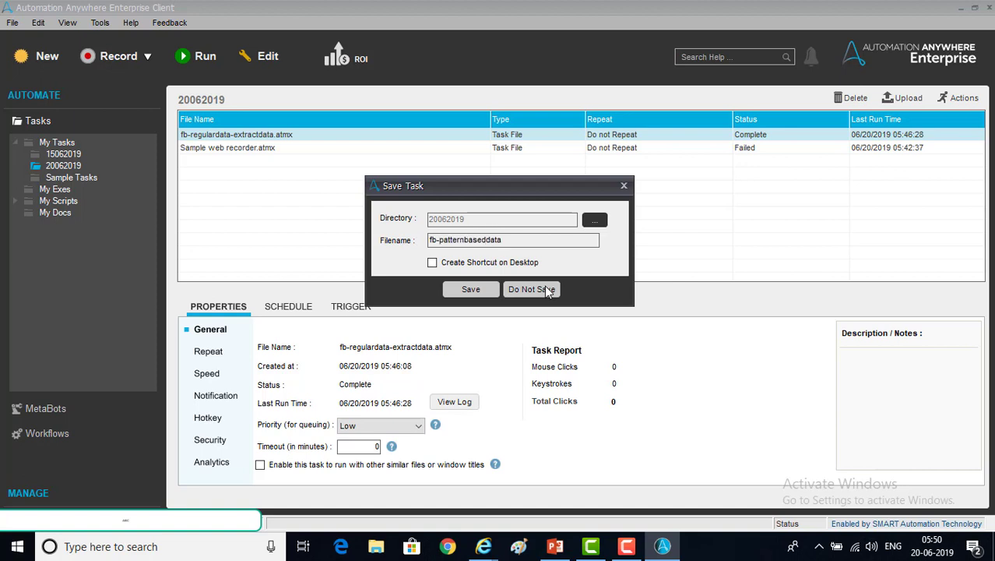
pyautogui.write('-Extractdata')
pyautogui.click(471, 289)
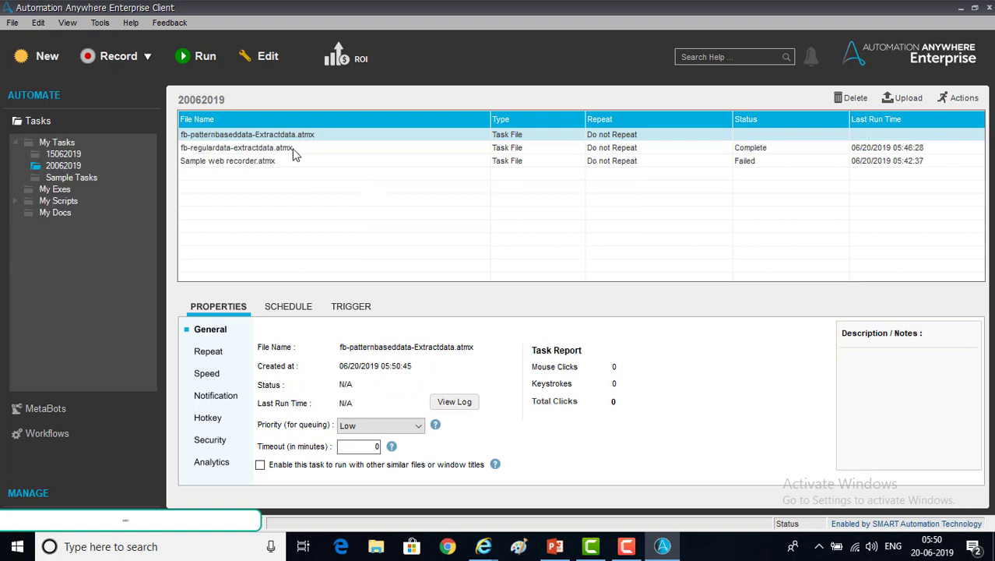
pyautogui.click(268, 57)
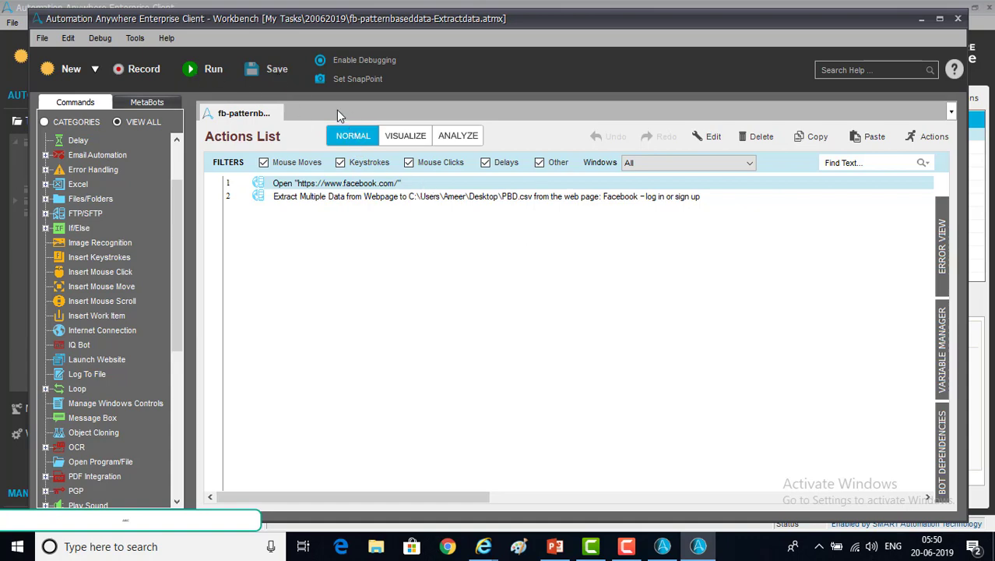
pyautogui.click(213, 71)
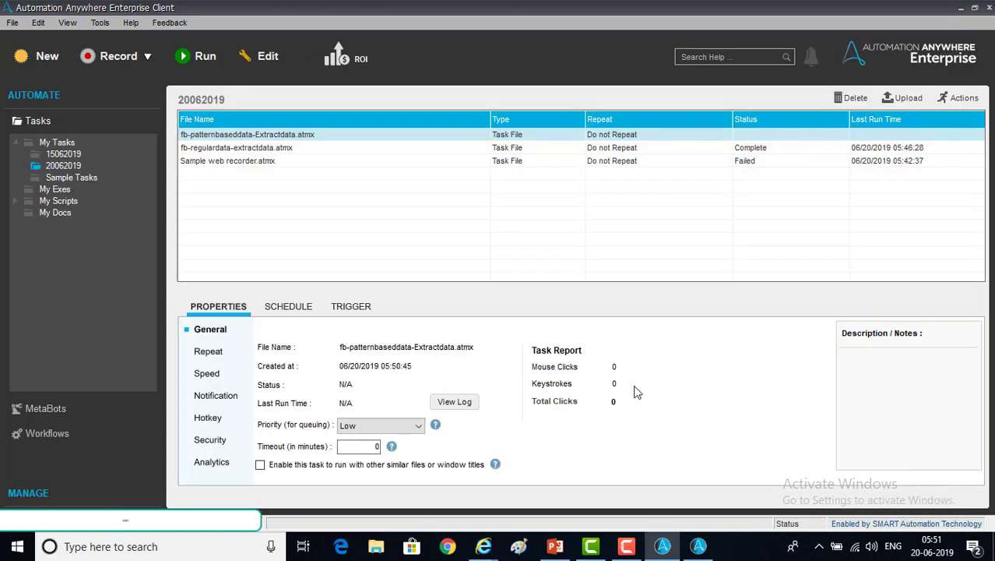
pyautogui.click(699, 546)
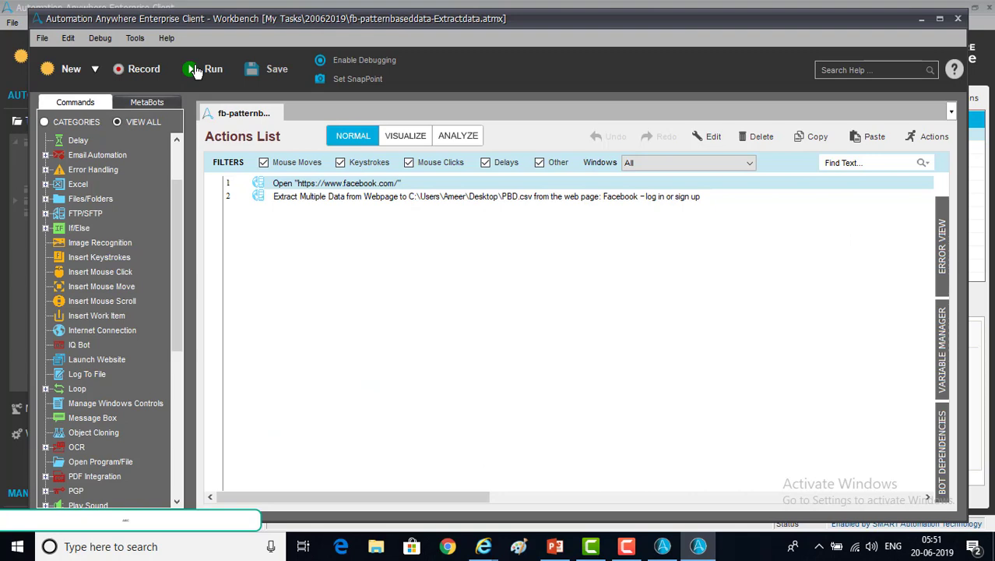
# Run the saved task, then open PBD.csv from the desktop in Notepad
pyautogui.click(195, 70)
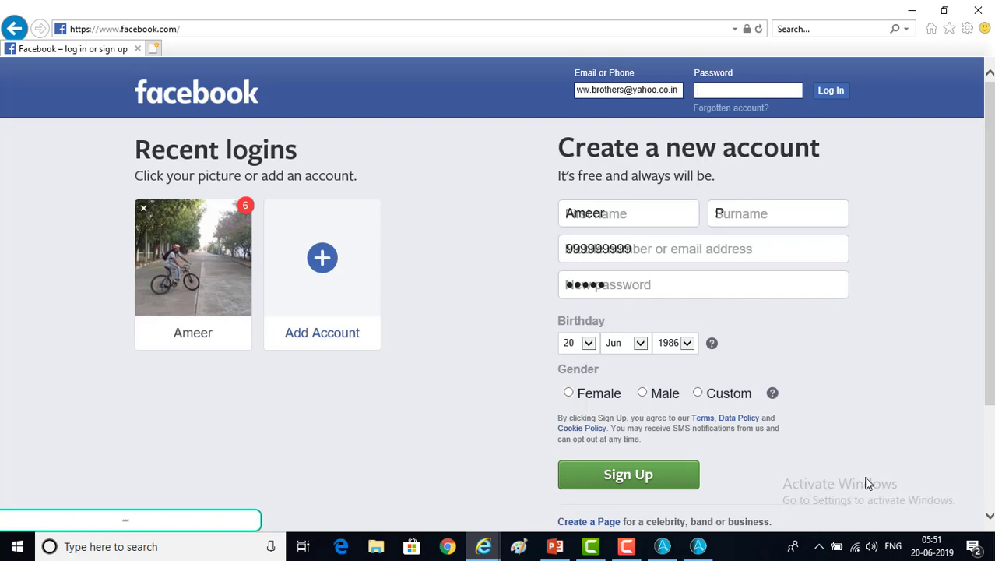
pyautogui.press('super+d')
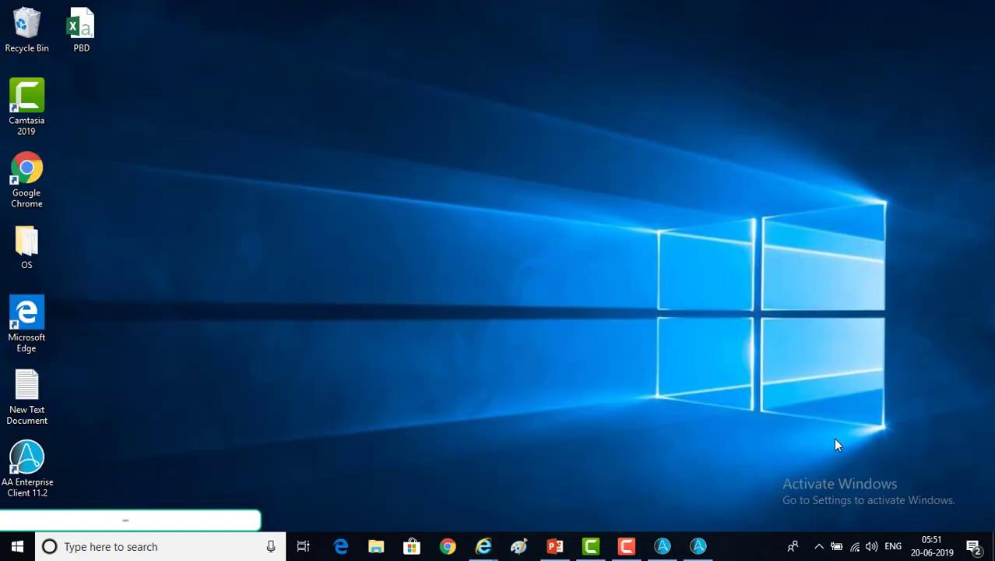
pyautogui.rightClick(83, 30)
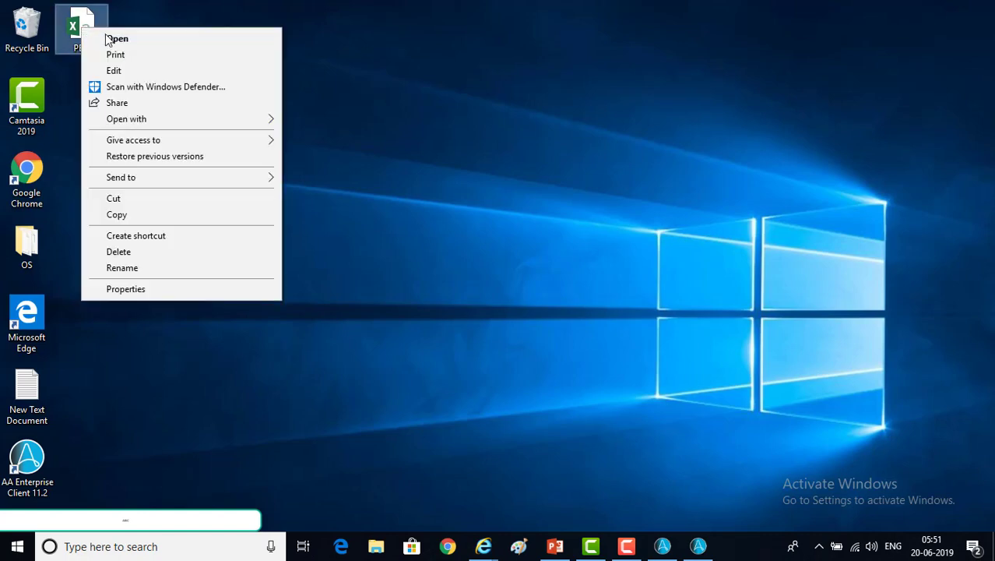
pyautogui.click(132, 70)
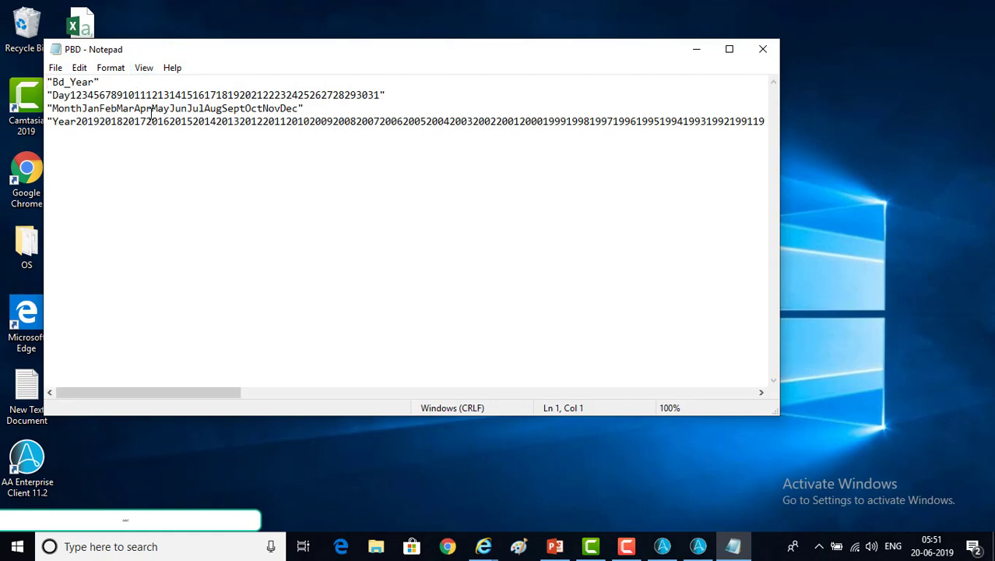
# Check the Bd_Year and Day lines in PBD.csv, then close Notepad and return to the task
pyautogui.moveTo(52, 82); pyautogui.dragTo(101, 82)
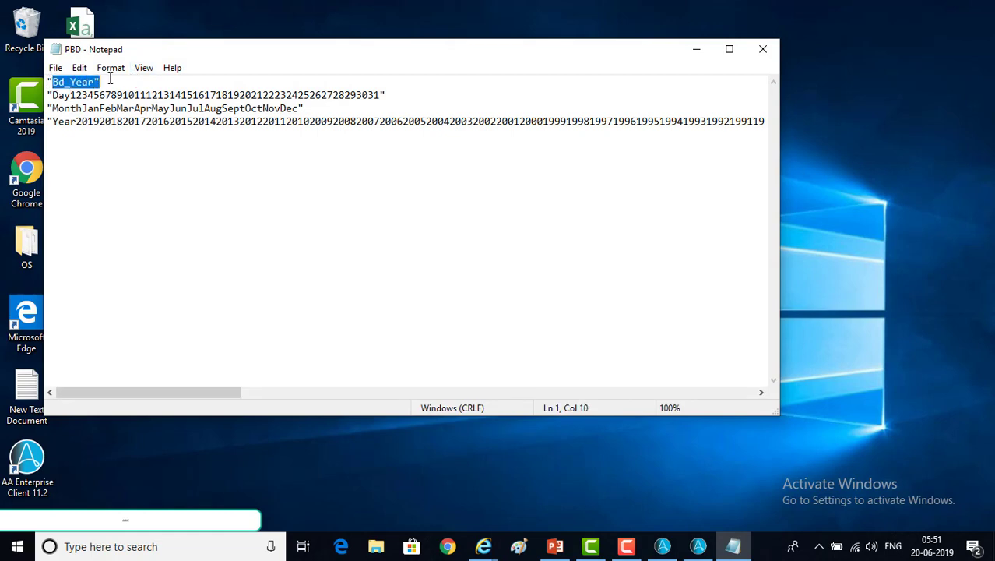
pyautogui.doubleClick(94, 81)
pyautogui.click(57, 82)
pyautogui.moveTo(48, 95); pyautogui.dragTo(134, 95)
pyautogui.click(71, 123)
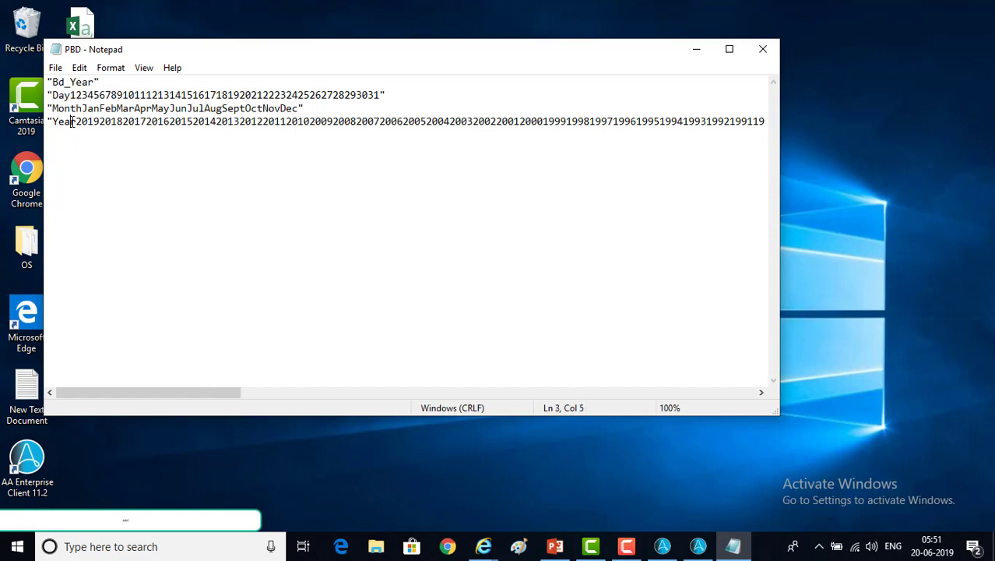
pyautogui.click(763, 49)
pyautogui.click(698, 546)
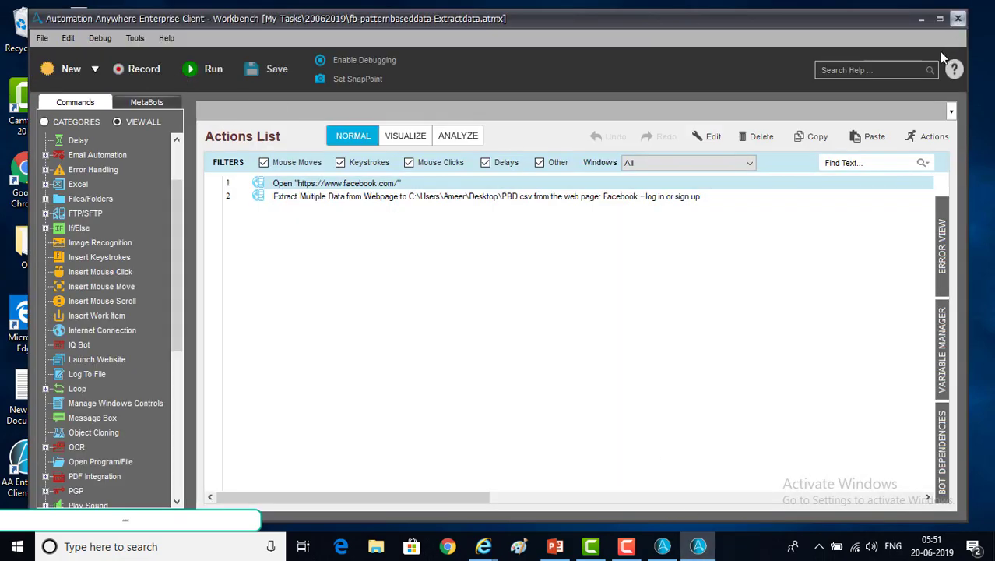
# Close the Workbench and launch a recording on the Colleges in Bangalore favourite page
pyautogui.click(958, 18)
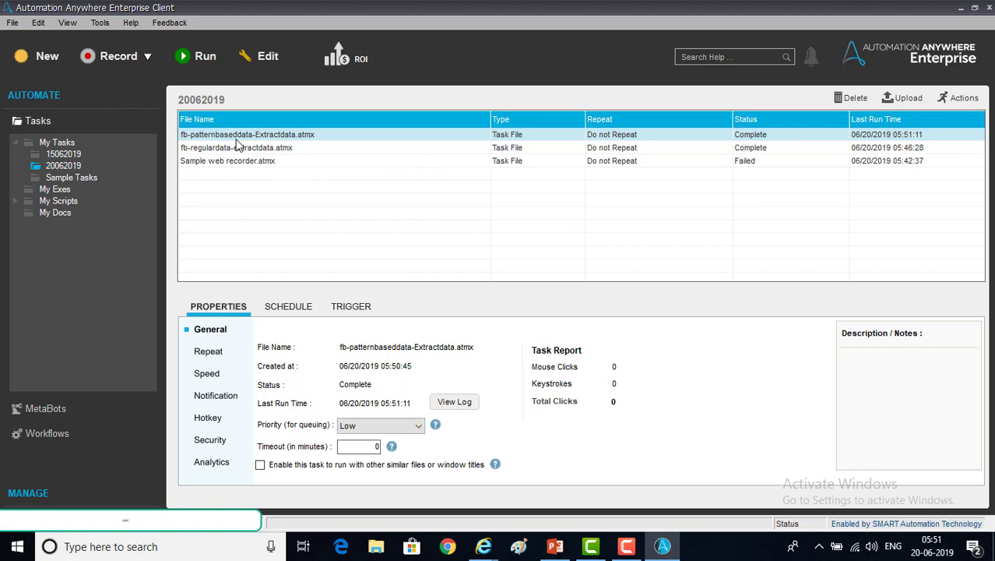
pyautogui.click(118, 57)
pyautogui.click(629, 265)
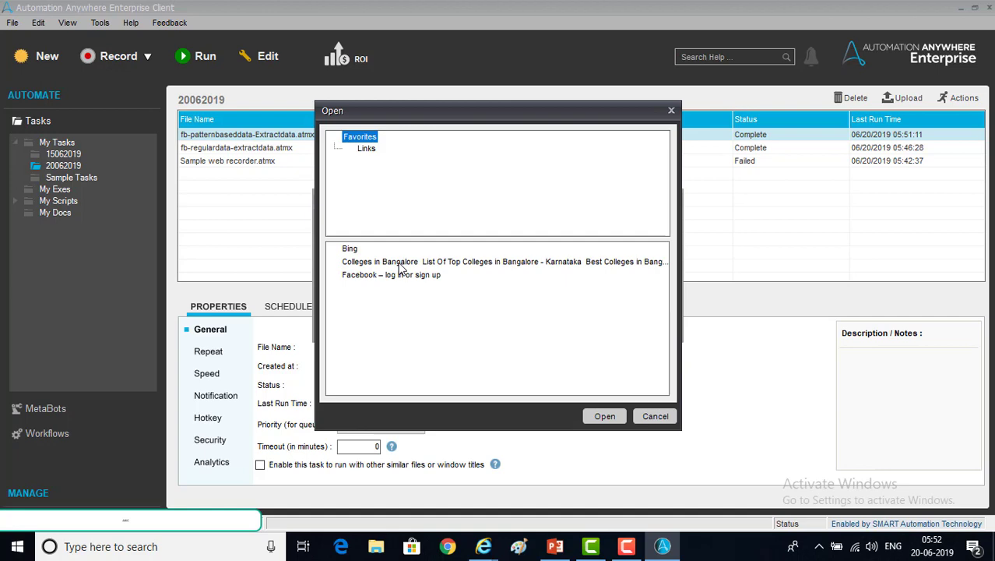
pyautogui.click(402, 265)
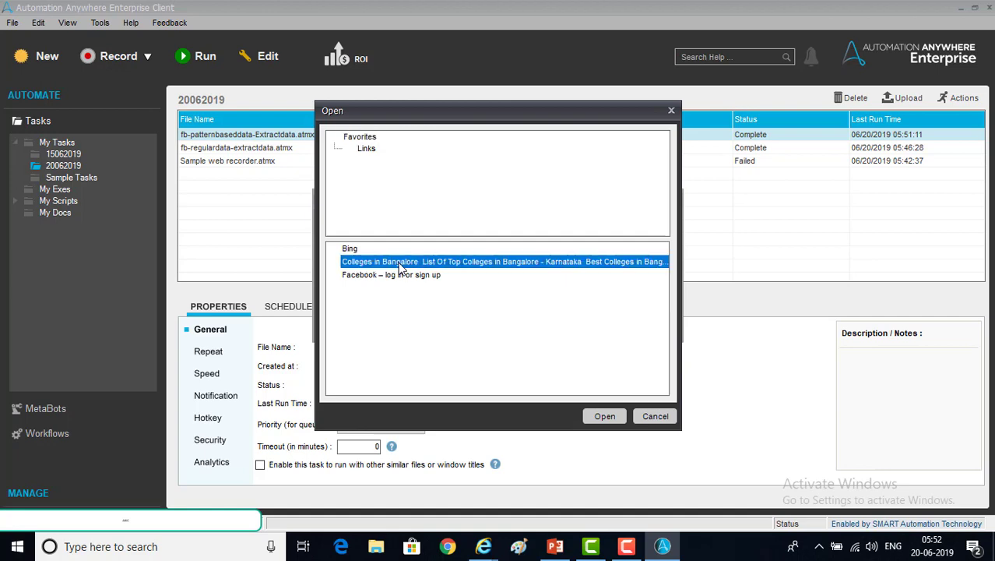
pyautogui.click(604, 418)
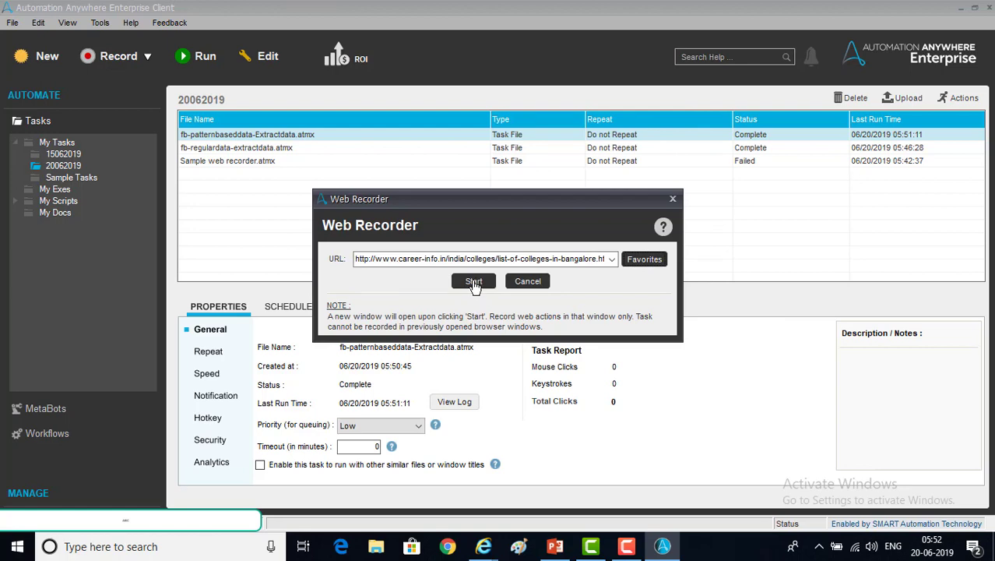
pyautogui.click(473, 282)
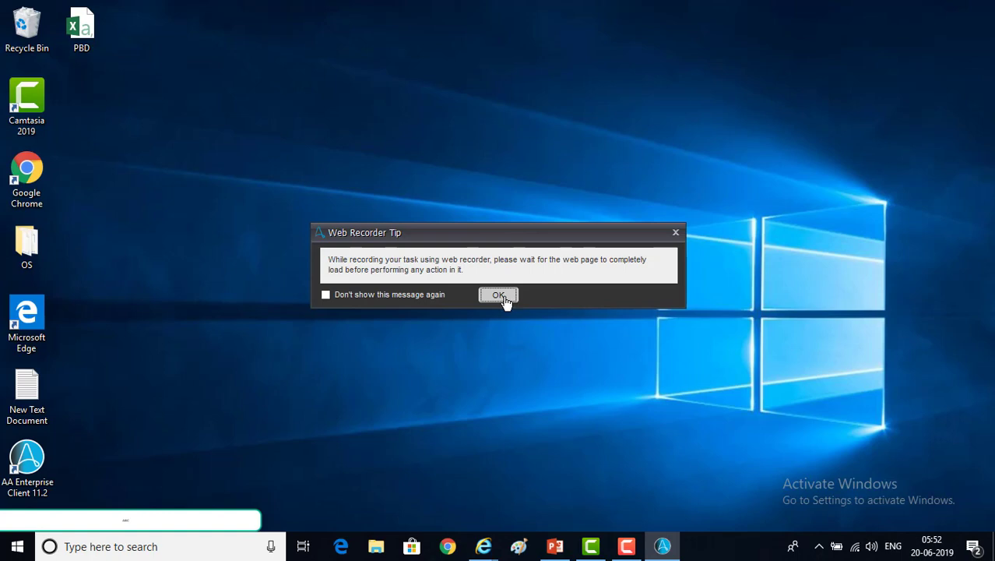
# Dismiss the tip and scroll through the Bangalore colleges table, highlighting rows 24 and 25
pyautogui.click(499, 295)
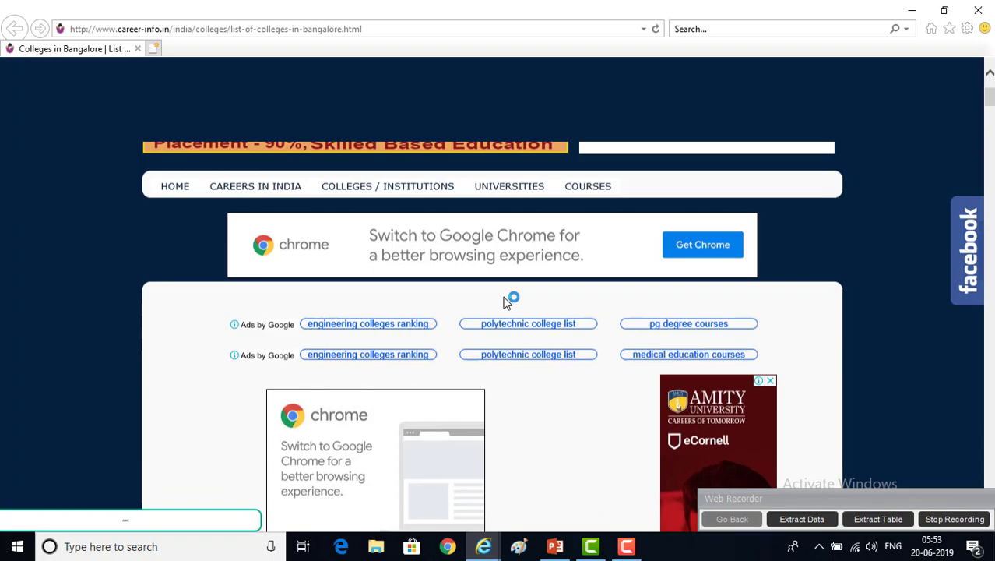
pyautogui.scroll(-8, 504, 297)
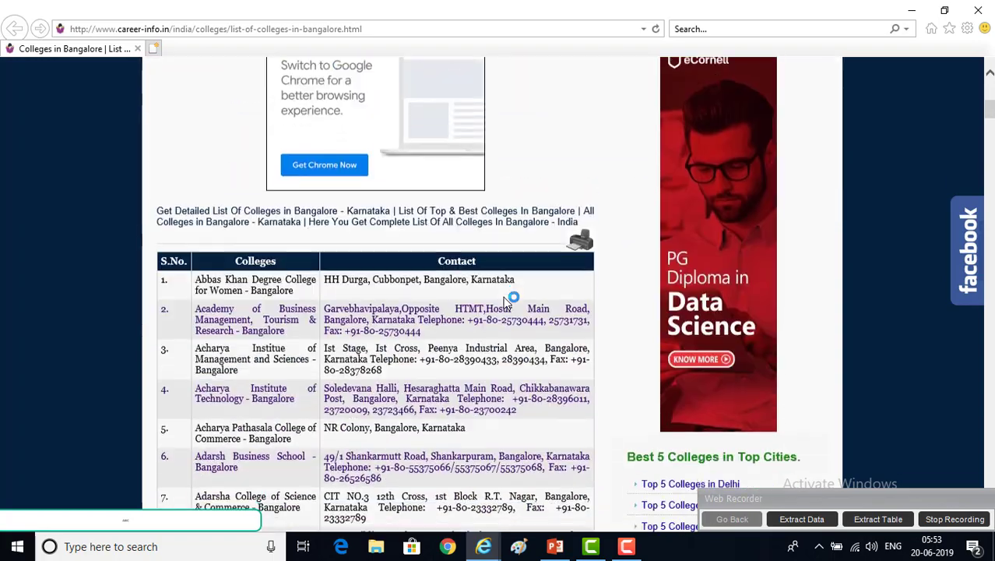
pyautogui.scroll(2, 503, 297)
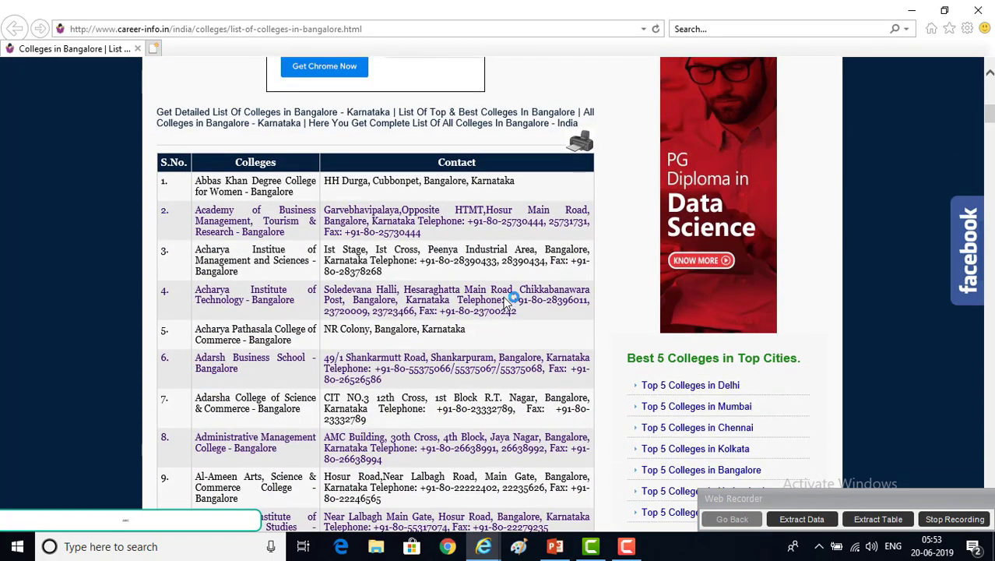
pyautogui.scroll(-9, 504, 301)
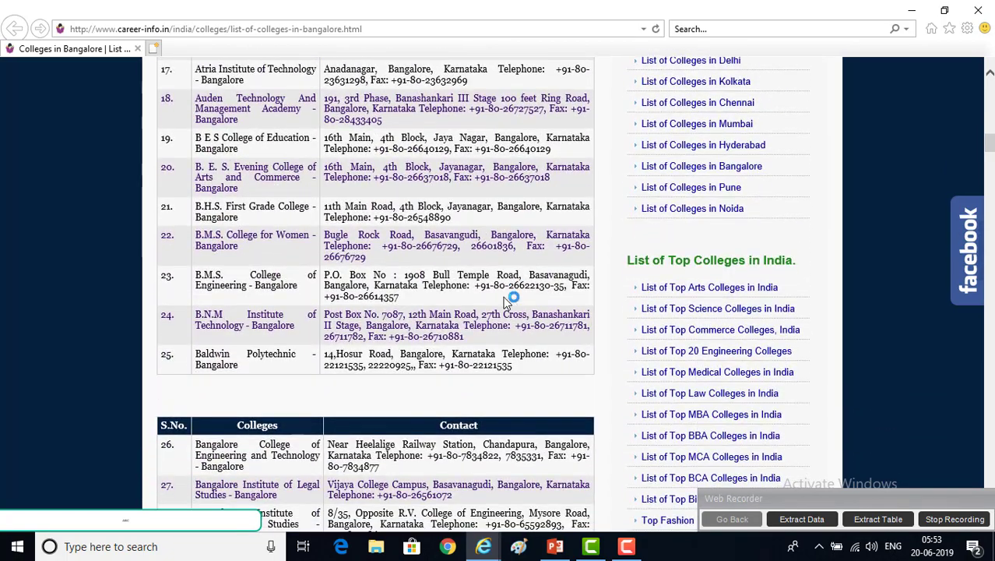
pyautogui.moveTo(366, 325); pyautogui.dragTo(512, 365)
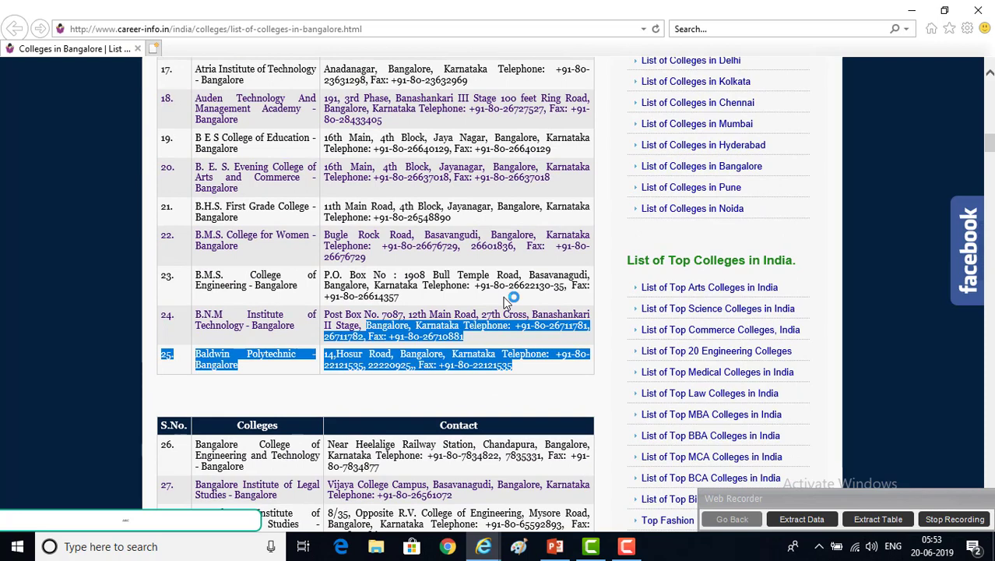
pyautogui.scroll(9, 504, 302)
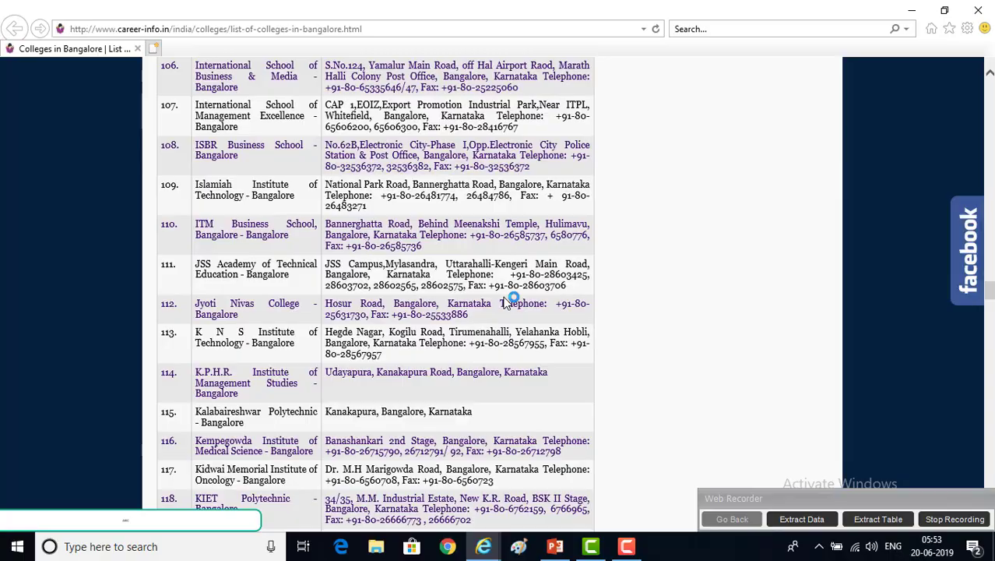
pyautogui.scroll(10, 506, 303)
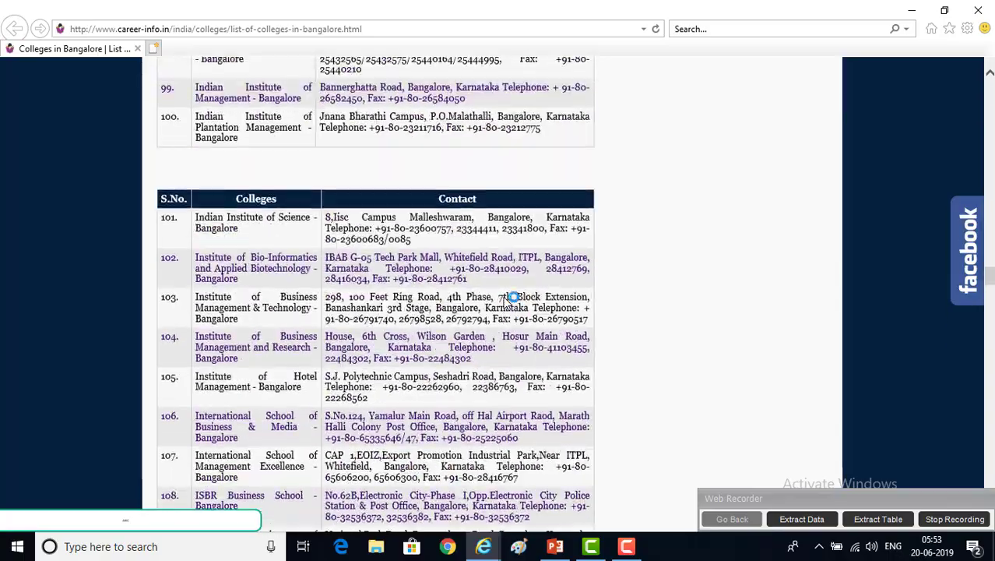
pyautogui.scroll(6, 505, 303)
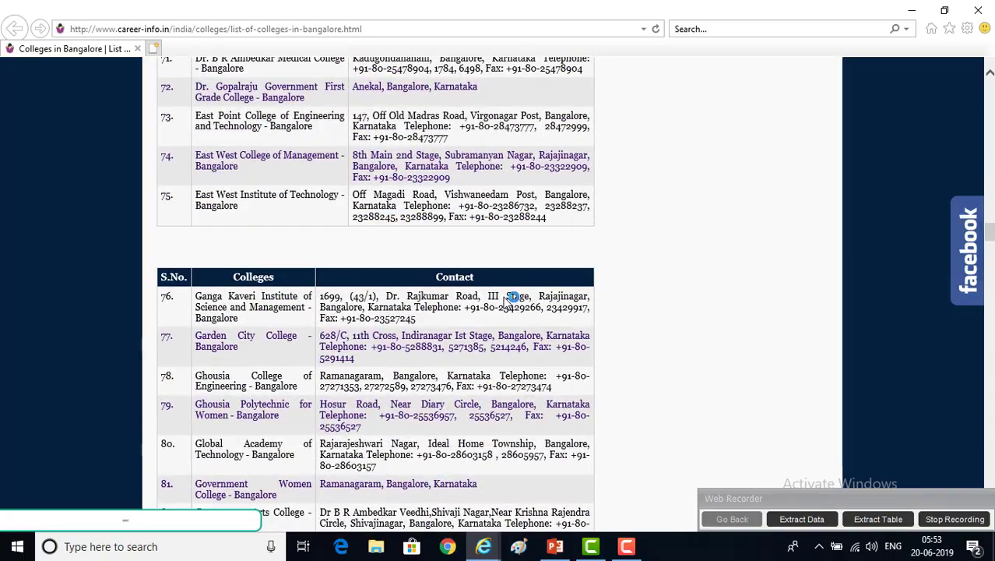
pyautogui.scroll(-10, 505, 303)
pyautogui.scroll(-20, 504, 303)
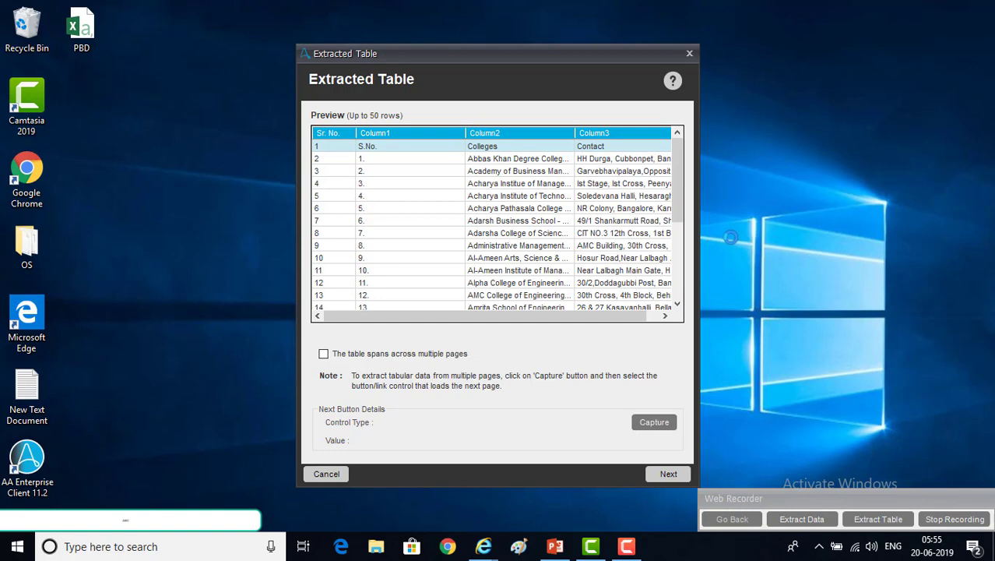
# Move on to the CSV output settings with Table No. 1 selected
pyautogui.moveTo(678, 181); pyautogui.dragTo(678, 256)
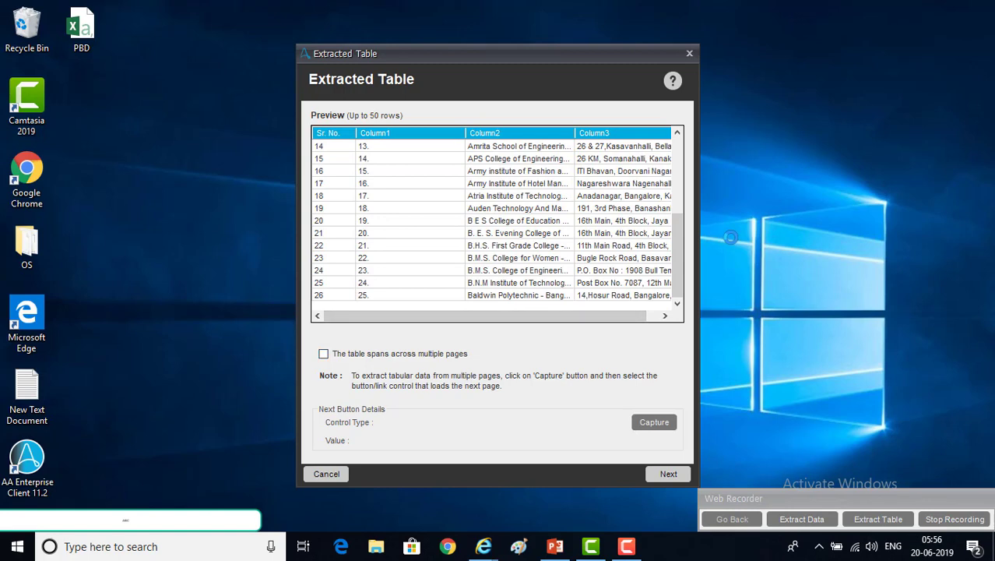
pyautogui.click(668, 473)
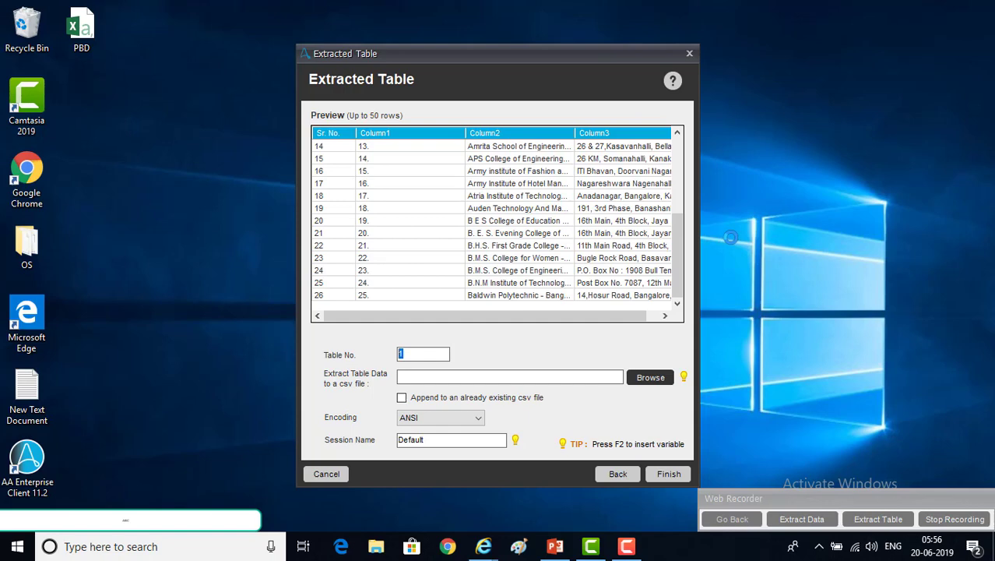
pyautogui.write('1')
pyautogui.hotkey('shift', 'Left')
# Point the table output at the Desktop CSV, renaming the file in the path to collegesinfo
pyautogui.press('Tab')
pyautogui.press('Tab')
pyautogui.press('Return')
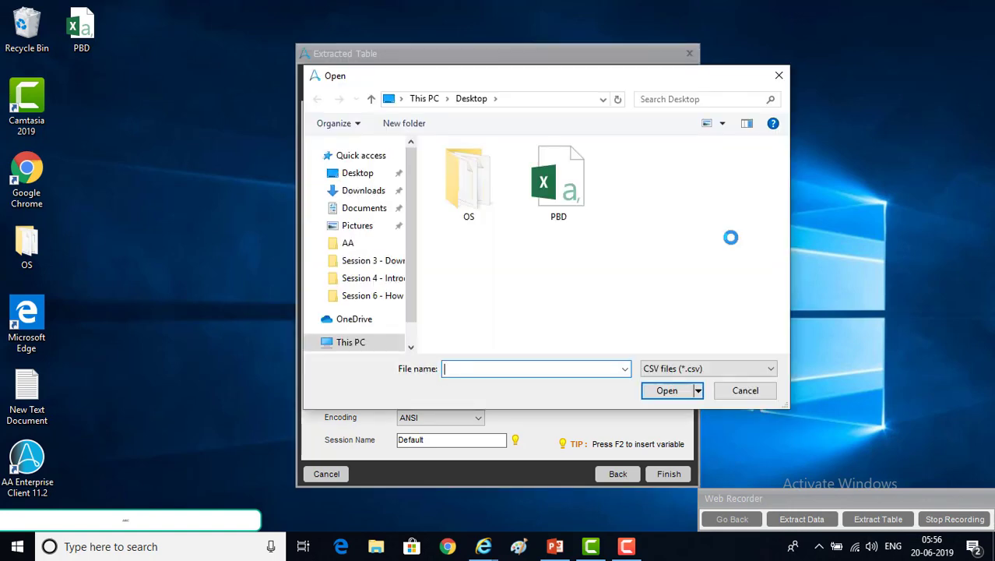
pyautogui.click(558, 183)
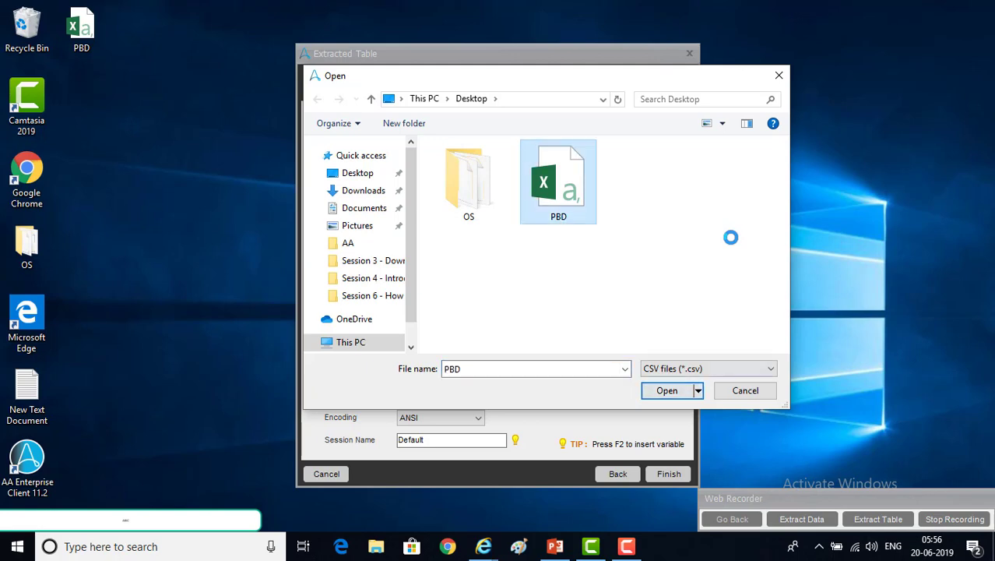
pyautogui.click(668, 391)
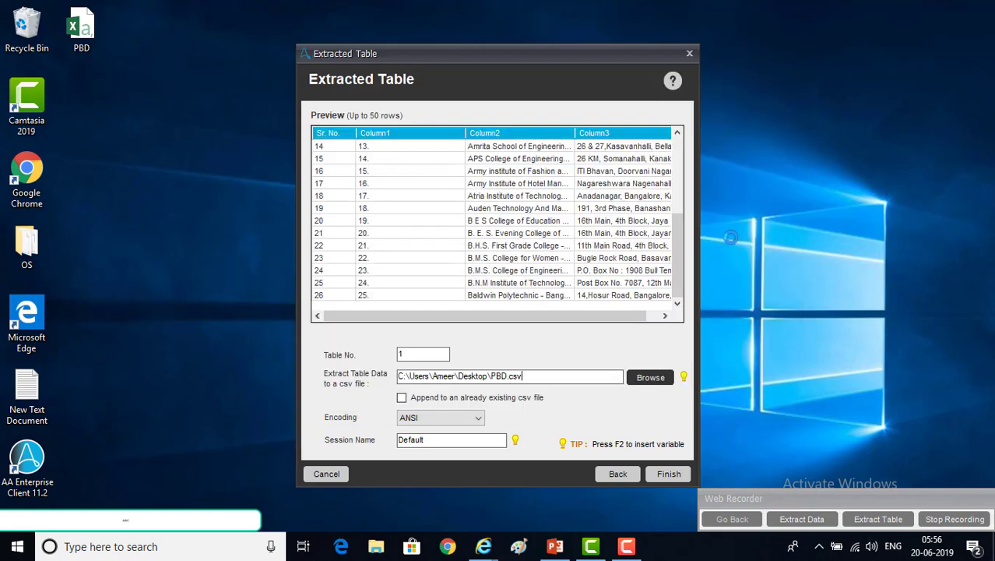
pyautogui.moveTo(491, 376); pyautogui.dragTo(508, 377)
pyautogui.write('collegesinfo')
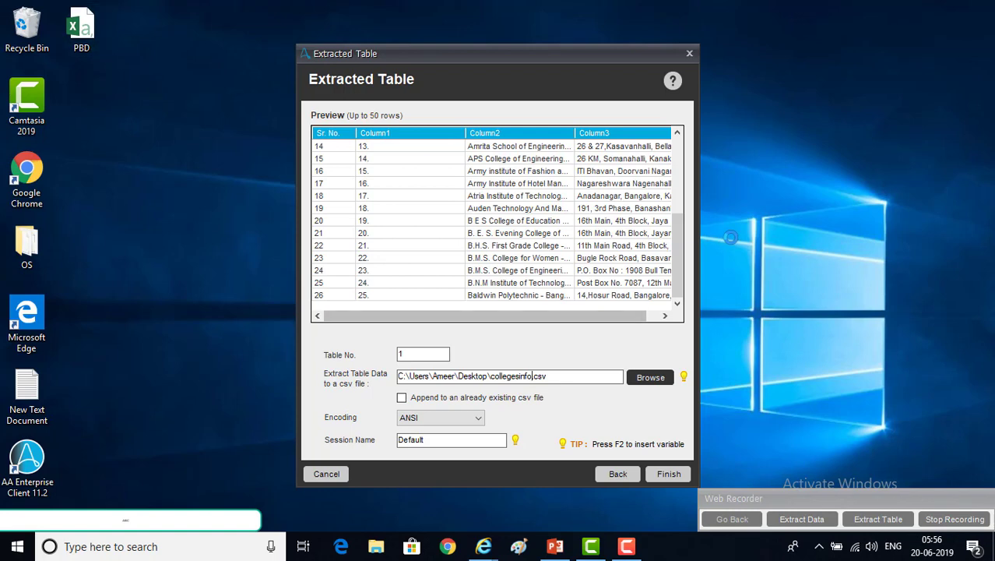
pyautogui.doubleClick(402, 354)
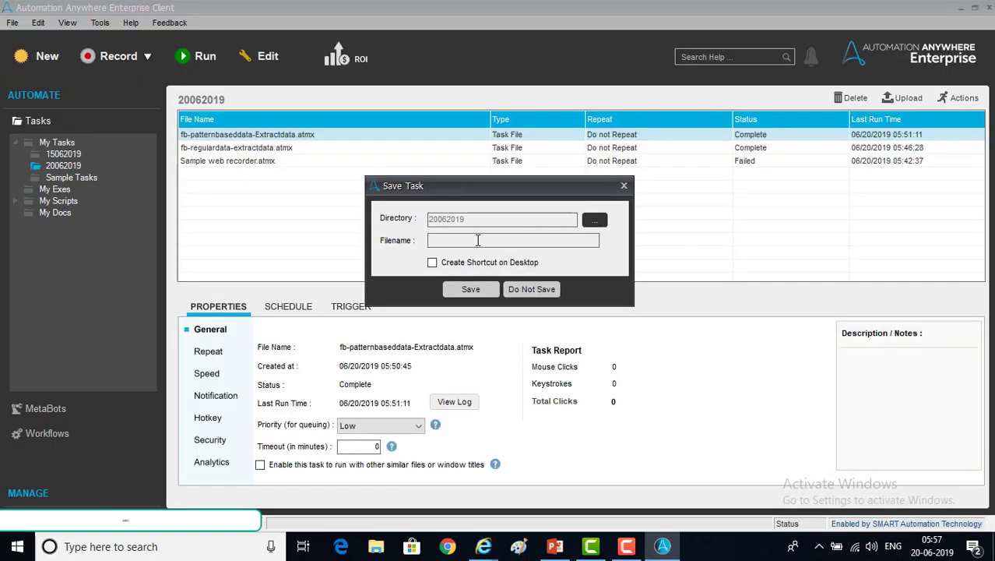
# Save the recorded task as 'colleges info using extract table' in the 20062019 folder
pyautogui.write('colleges info using e')
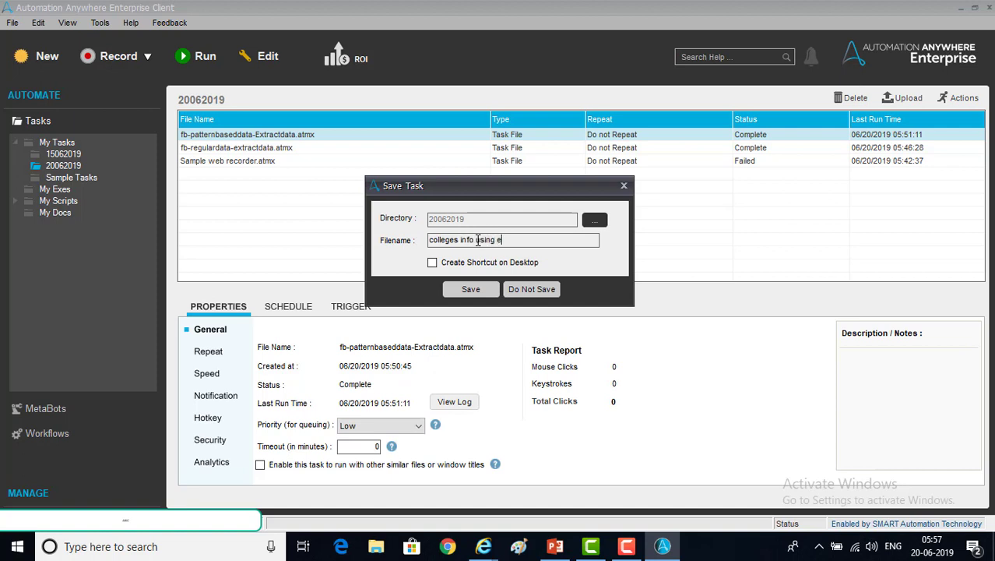
pyautogui.write('xtract data')
pyautogui.press('BackSpace')
pyautogui.press('BackSpace')
pyautogui.press('BackSpace')
pyautogui.press('BackSpace')
pyautogui.write('table')
pyautogui.click(469, 290)
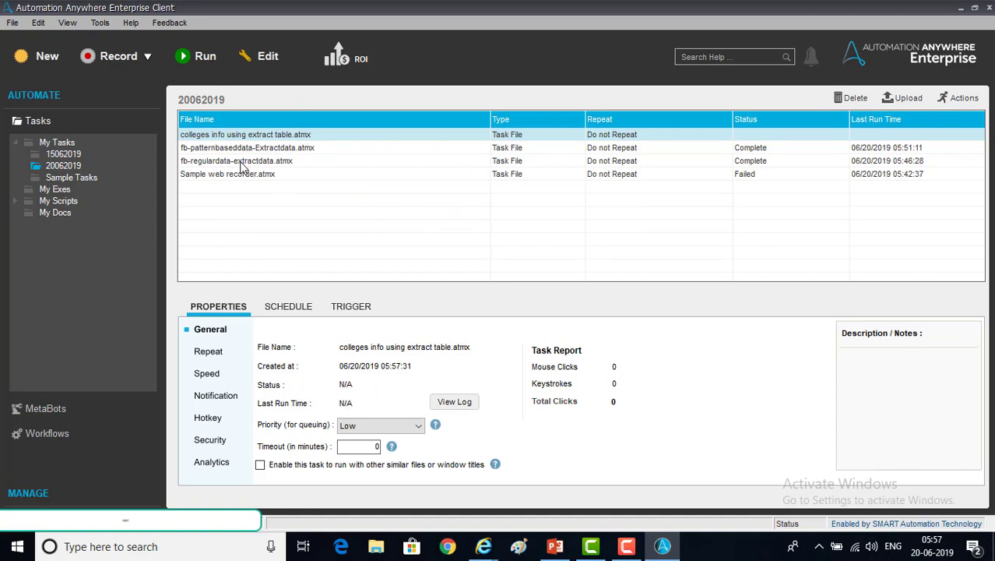
# Run the colleges info task from the Workbench and dismiss the browser it opened
pyautogui.click(268, 61)
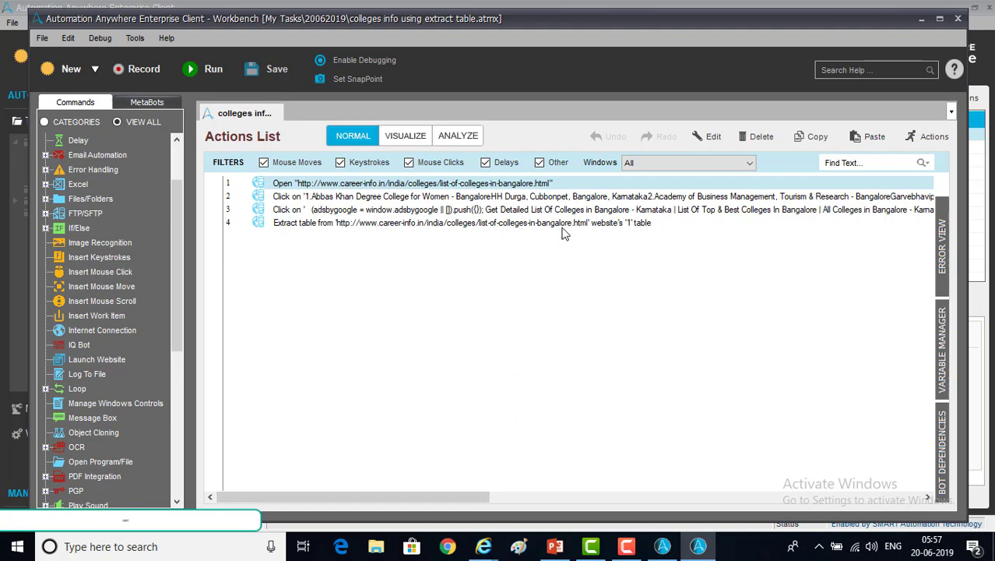
pyautogui.click(207, 71)
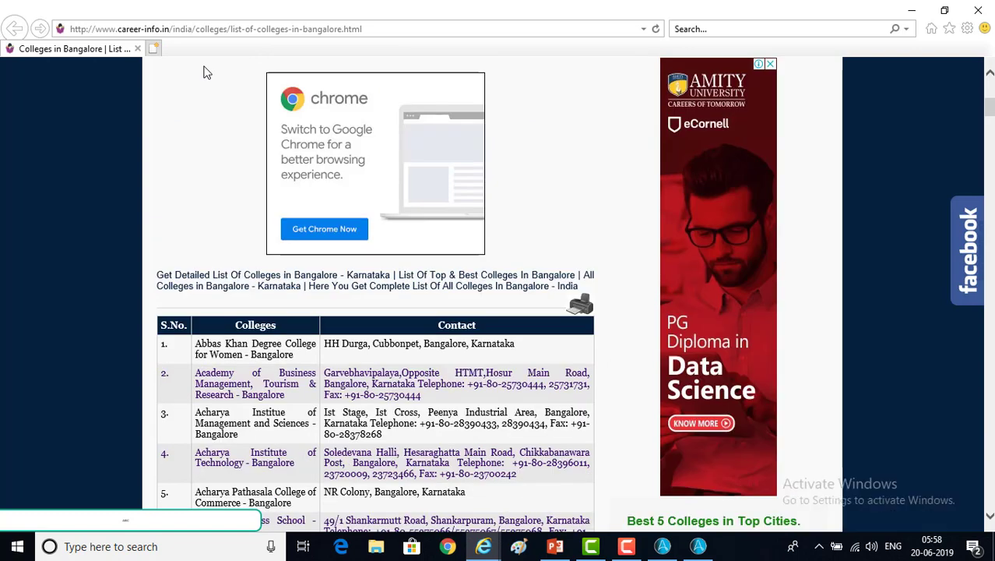
pyautogui.press('super+d')
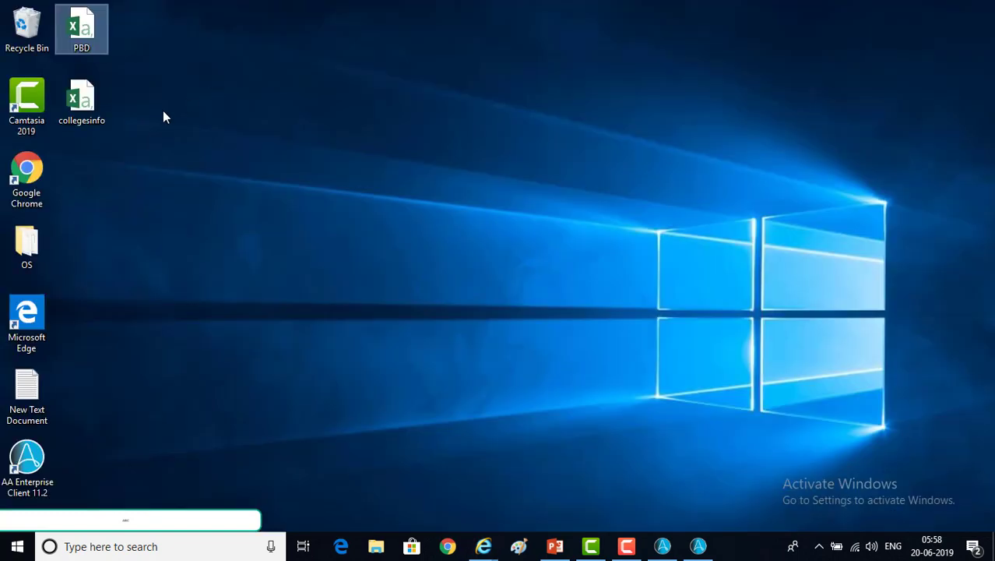
pyautogui.click(91, 102)
pyautogui.rightClick(90, 102)
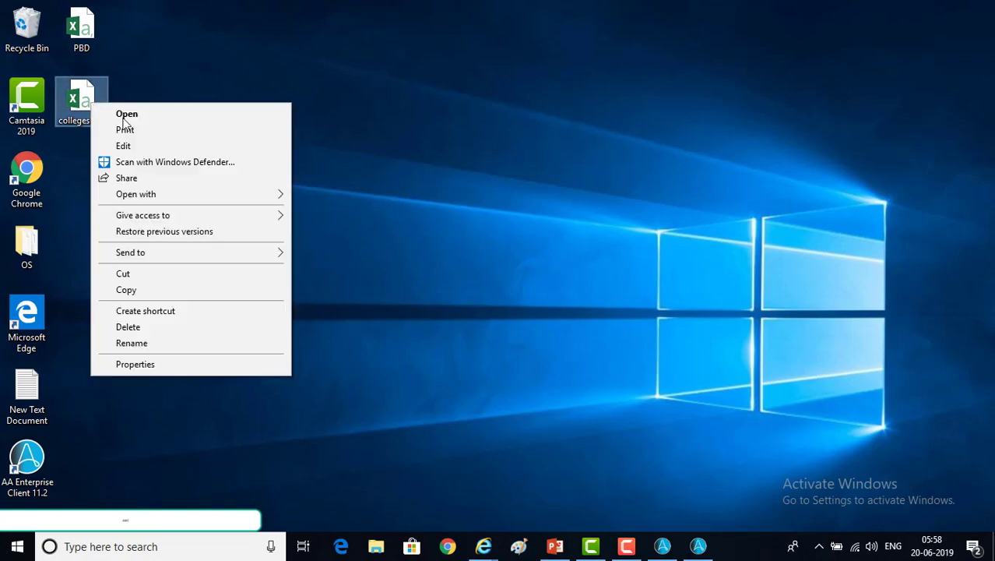
pyautogui.click(130, 146)
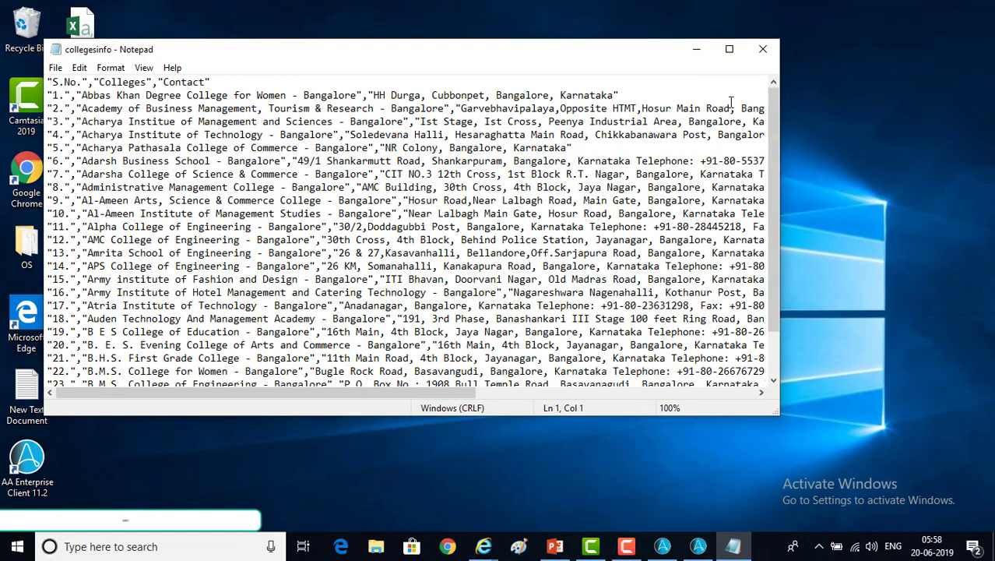
pyautogui.click(727, 51)
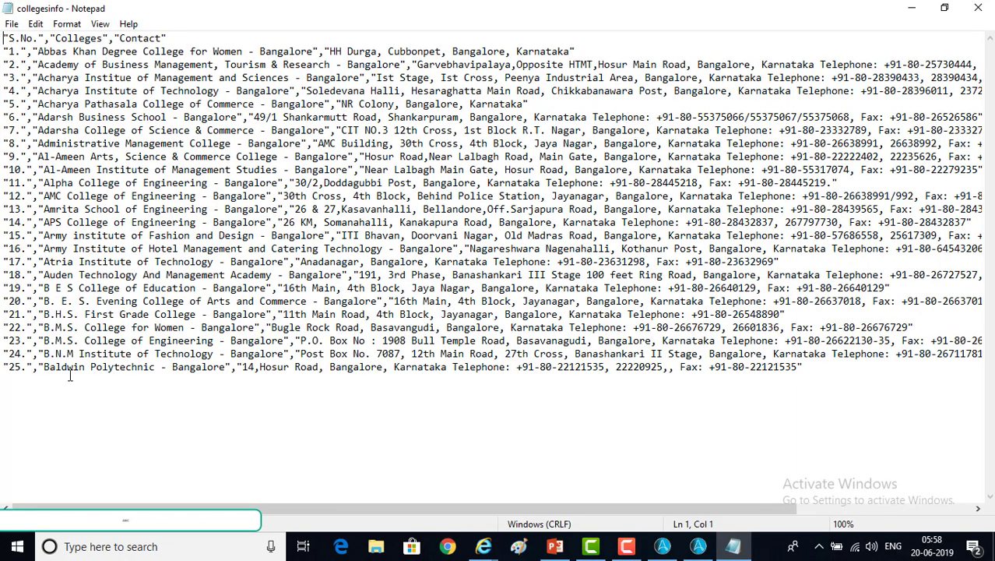
pyautogui.moveTo(26, 373); pyautogui.dragTo(4, 53)
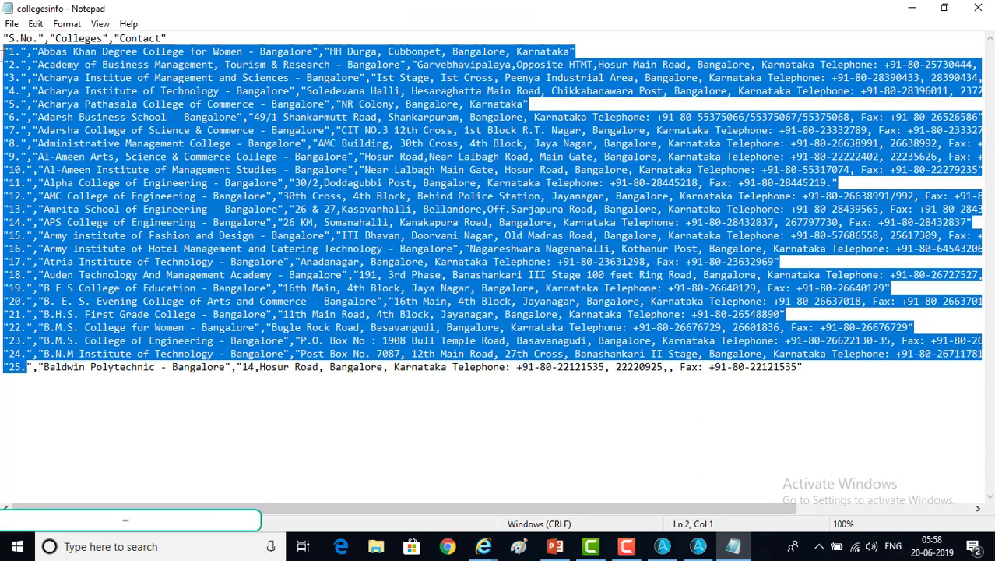
pyautogui.click(77, 37)
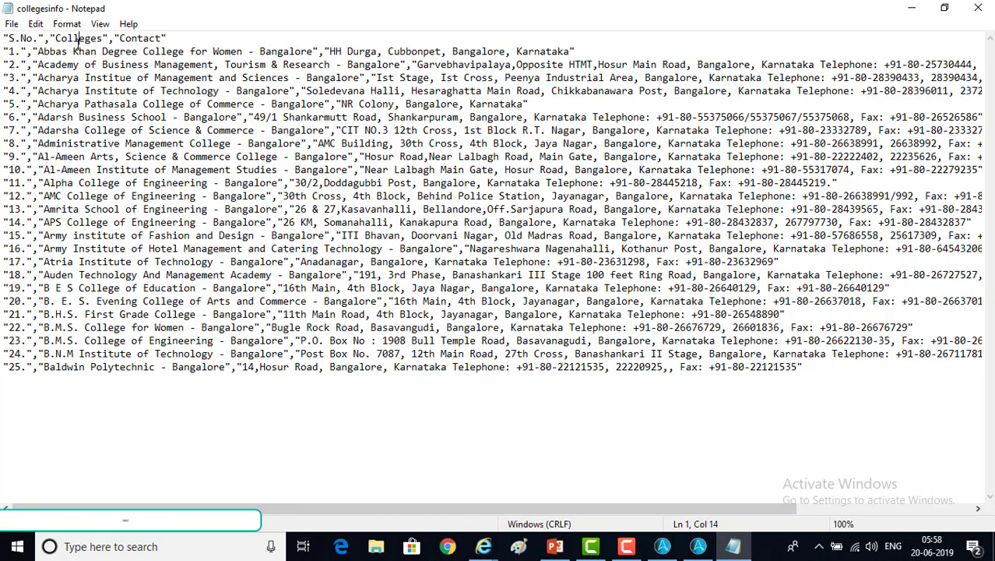
pyautogui.click(161, 51)
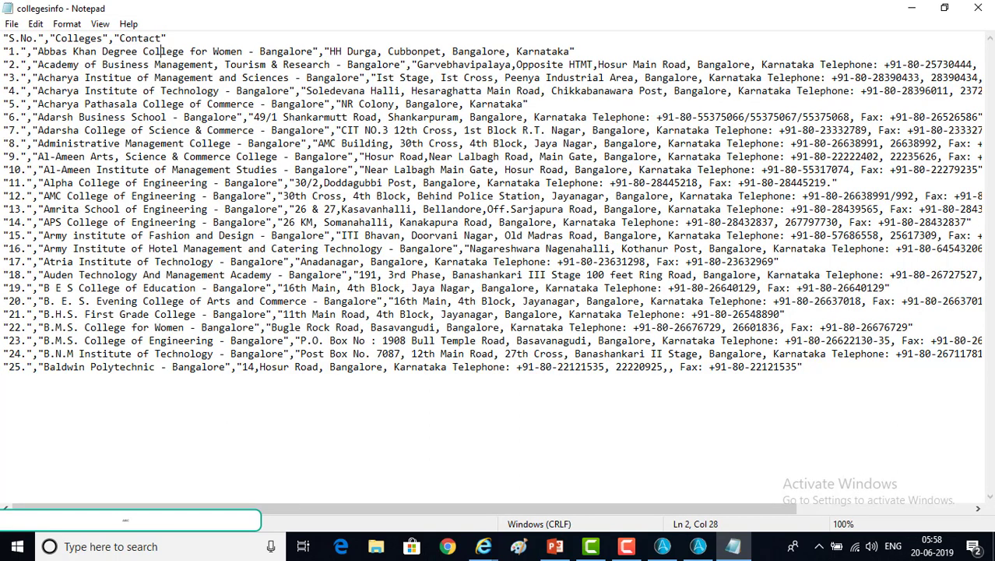
pyautogui.click(979, 8)
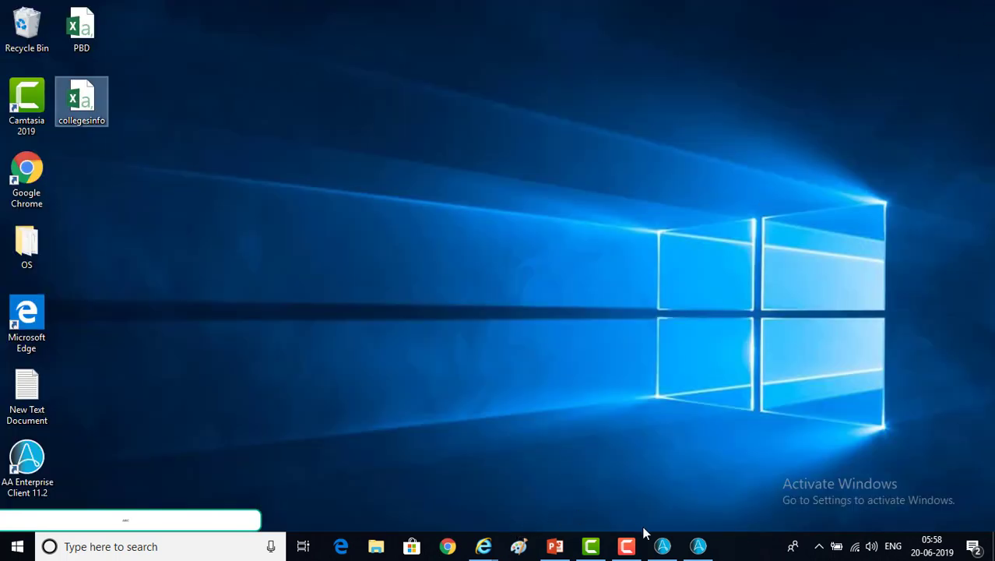
# Restore the Workbench and open the settings of the step 4 extract-table action
pyautogui.moveTo(703, 549)
pyautogui.click(698, 478)
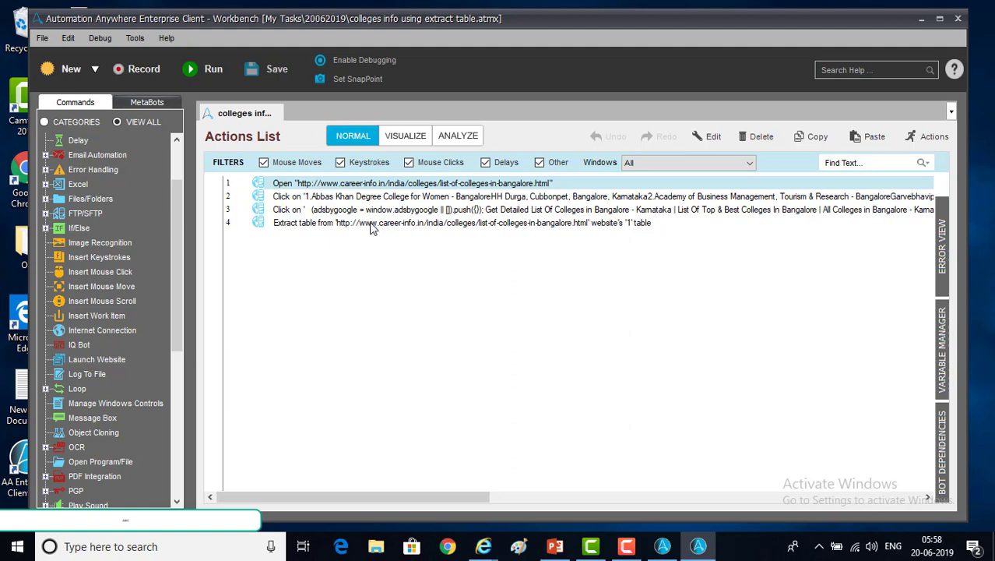
pyautogui.click(335, 225)
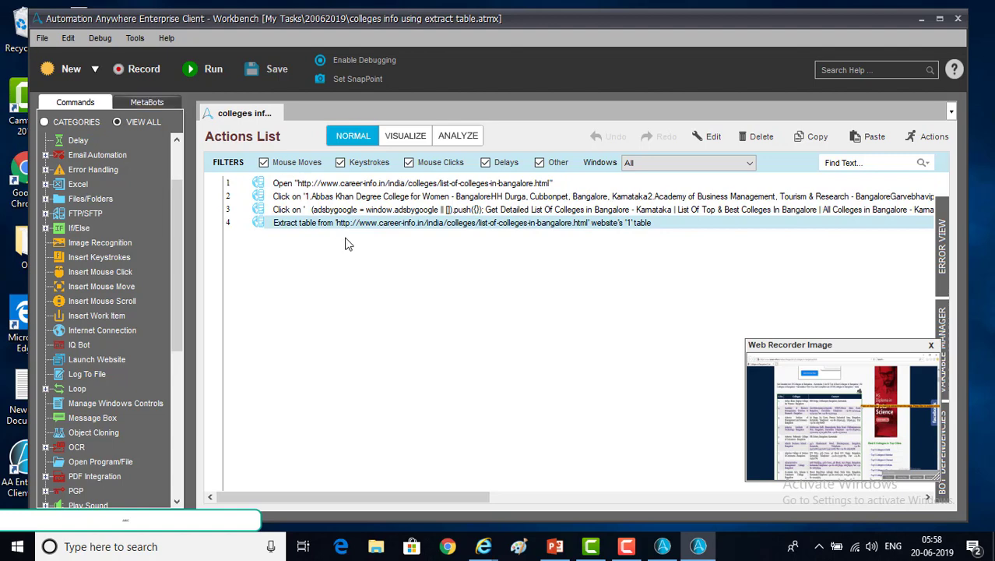
pyautogui.rightClick(345, 228)
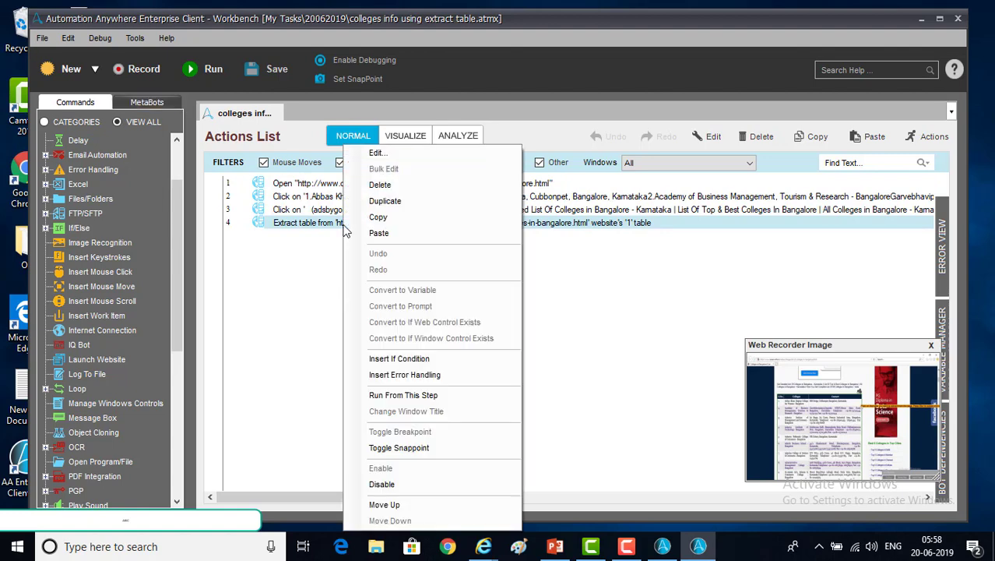
pyautogui.click(376, 153)
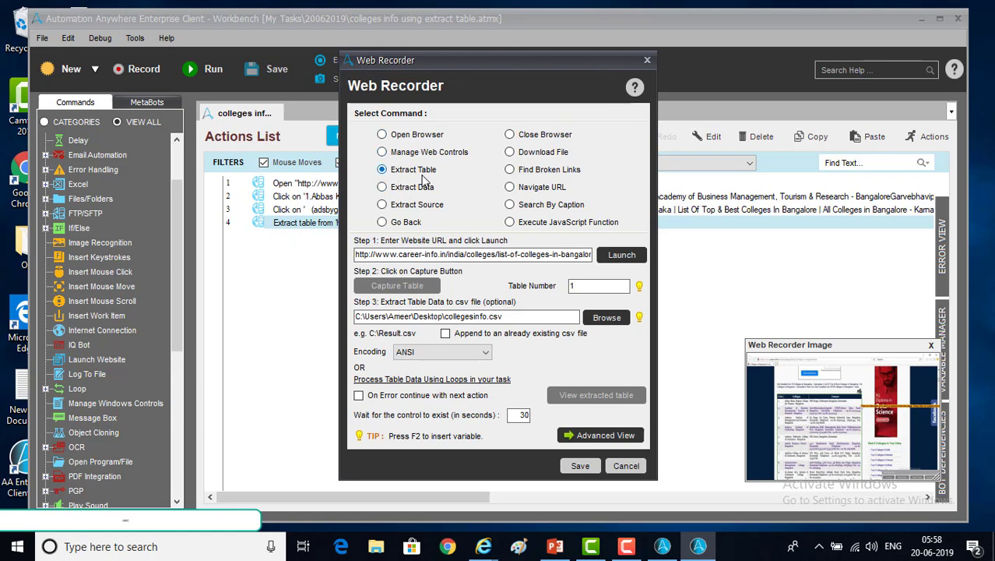
# Review its website address, table number 1 and csv output path, then close without changes
pyautogui.doubleClick(399, 258)
pyautogui.click(400, 257)
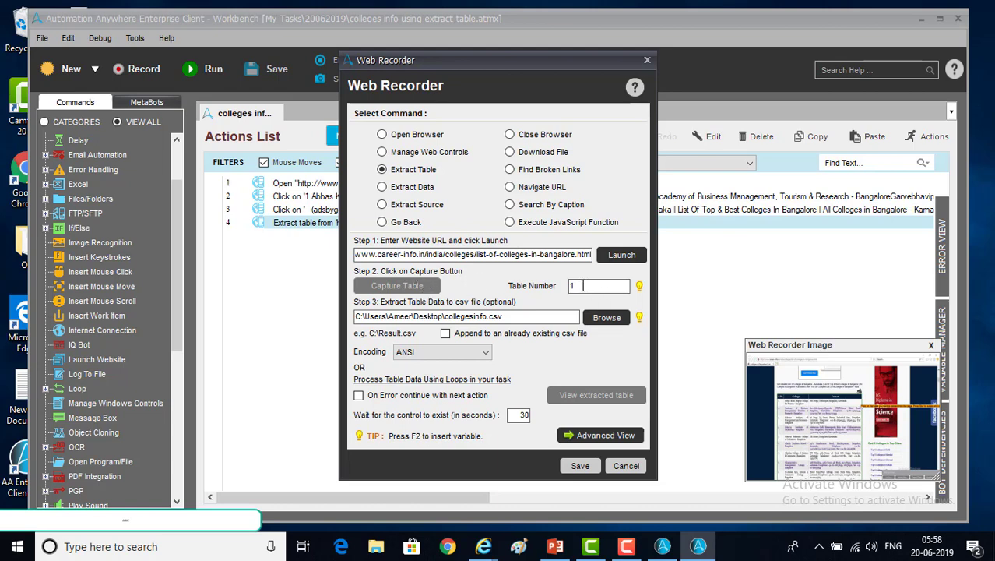
pyautogui.moveTo(583, 286); pyautogui.dragTo(522, 292)
pyautogui.moveTo(504, 315); pyautogui.dragTo(335, 307)
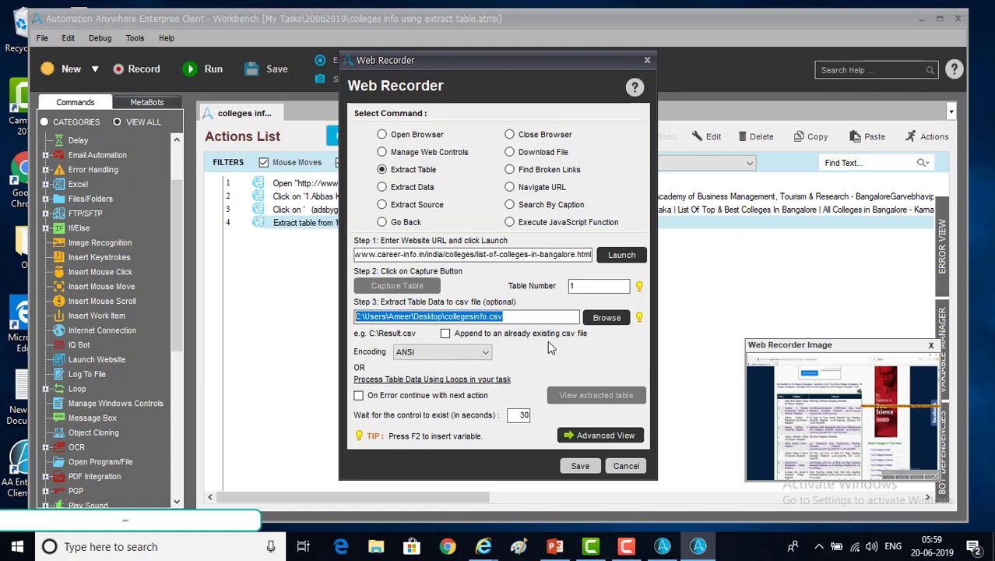
pyautogui.click(647, 60)
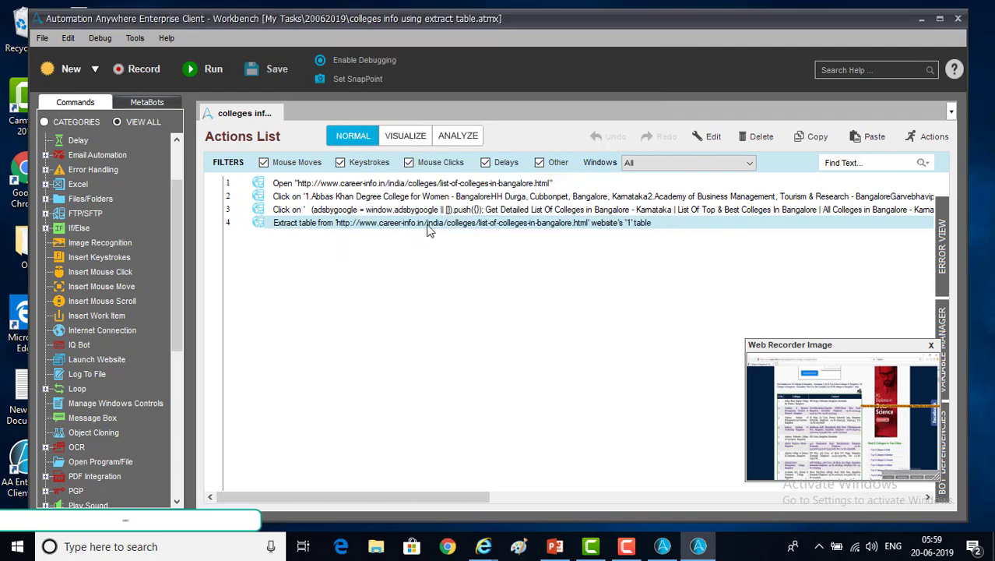
# Duplicate the extract-table action as row 5 with Table Number 2 and Append ticked
pyautogui.hotkey('ctrl', 'c')
pyautogui.hotkey('ctrl', 'v')
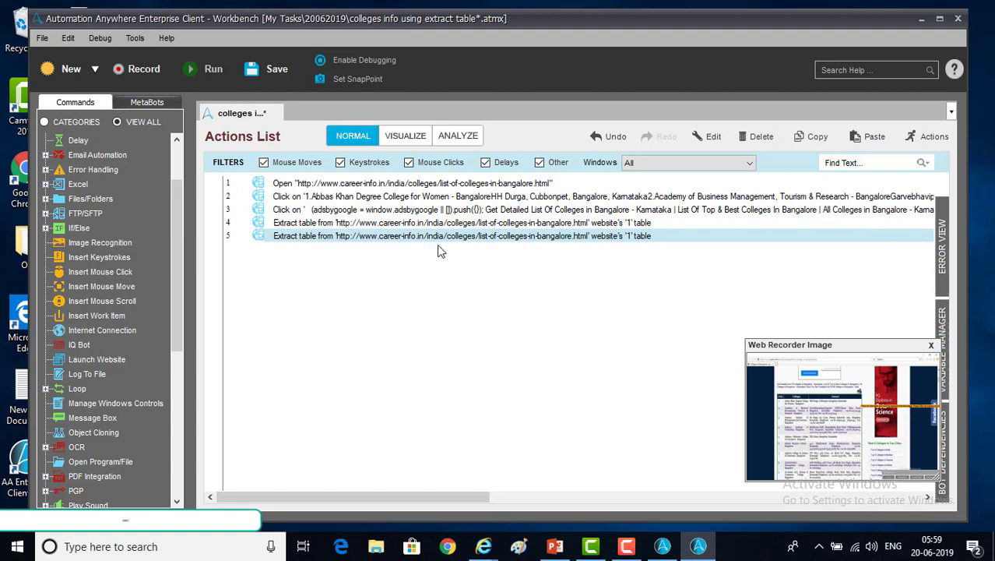
pyautogui.rightClick(505, 240)
pyautogui.click(541, 154)
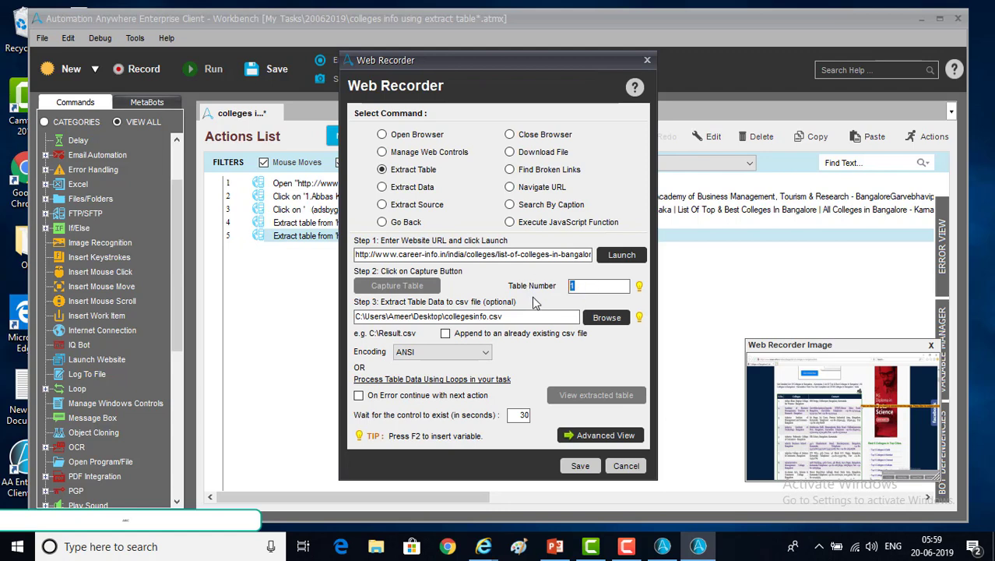
pyautogui.write('2')
pyautogui.click(449, 334)
pyautogui.click(592, 468)
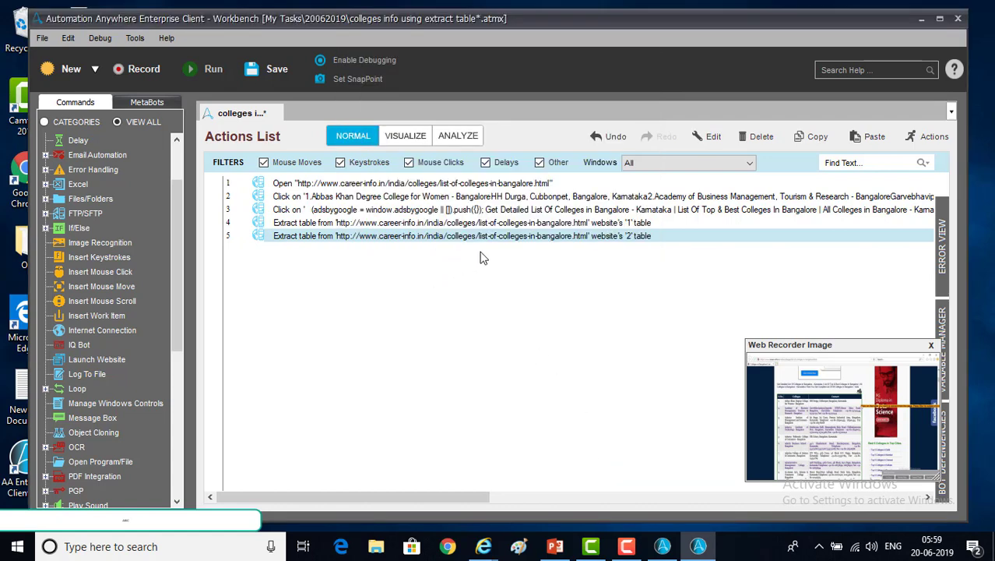
# Add a sixth copy extracting Table Number 3, appending to collegesinfo.csv
pyautogui.hotkey('ctrl', 'v')
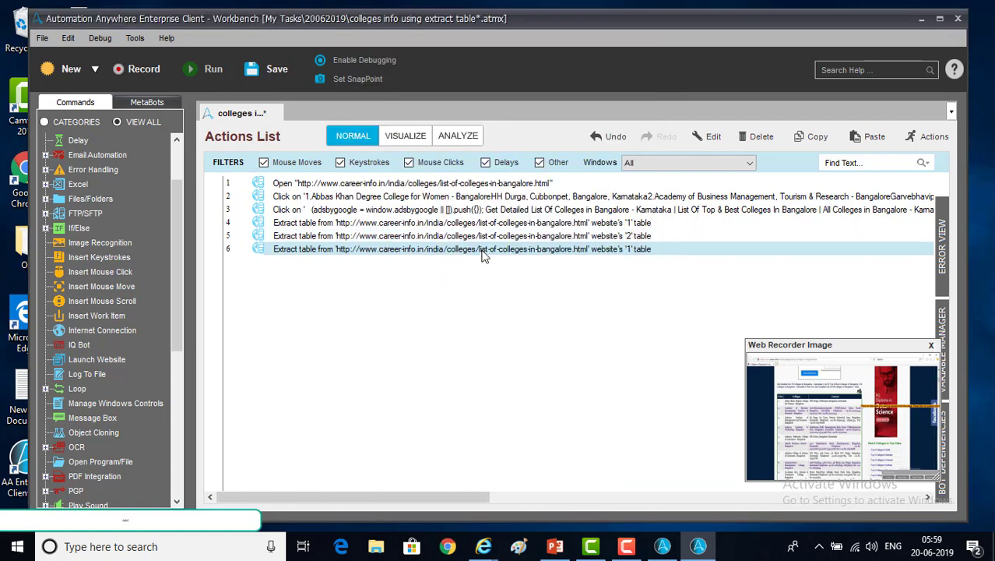
pyautogui.rightClick(482, 251)
pyautogui.click(520, 156)
pyautogui.moveTo(595, 287); pyautogui.dragTo(534, 289)
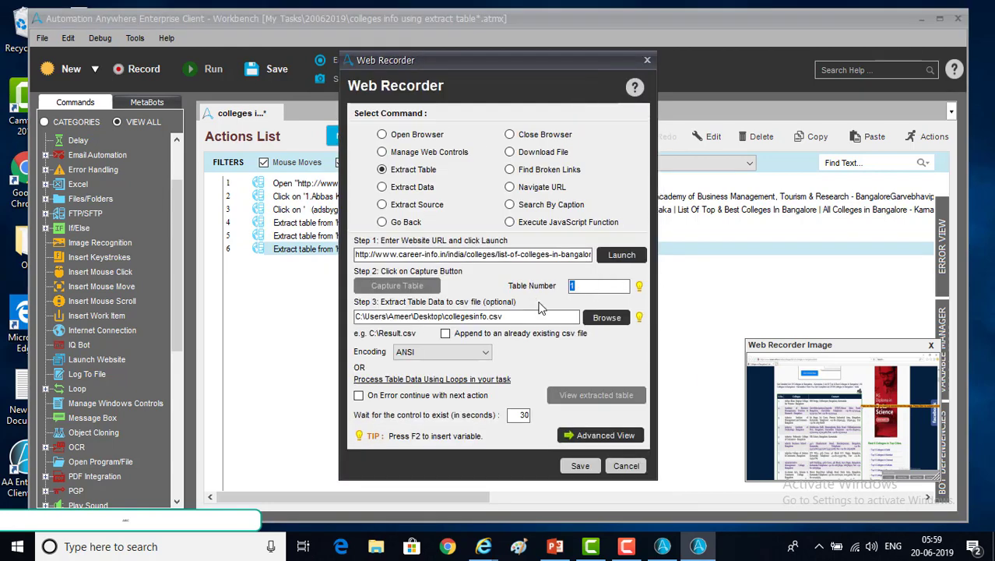
pyautogui.write('3')
pyautogui.click(445, 334)
pyautogui.click(580, 467)
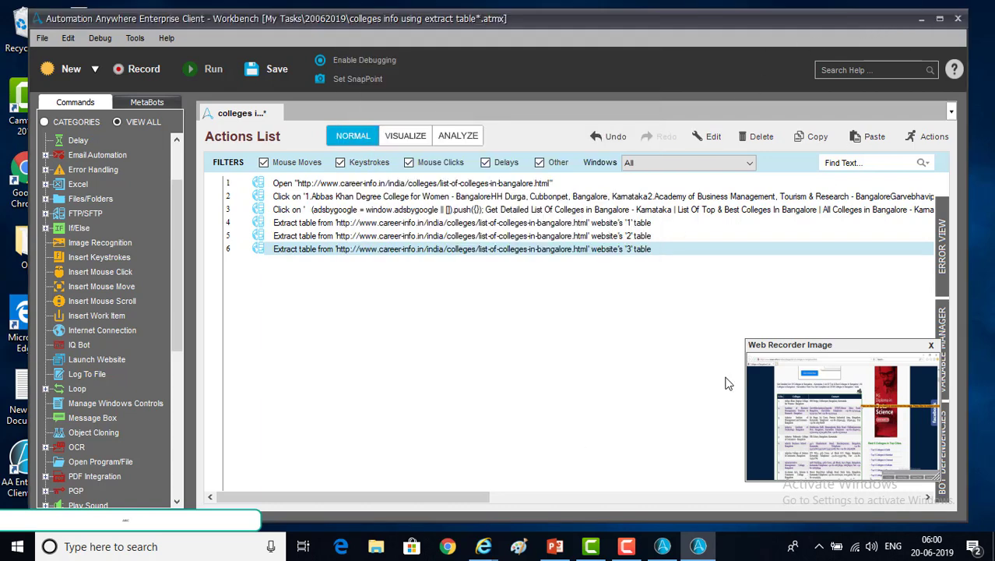
# Save the task and open the desktop collegesinfo file in Notepad
pyautogui.click(271, 77)
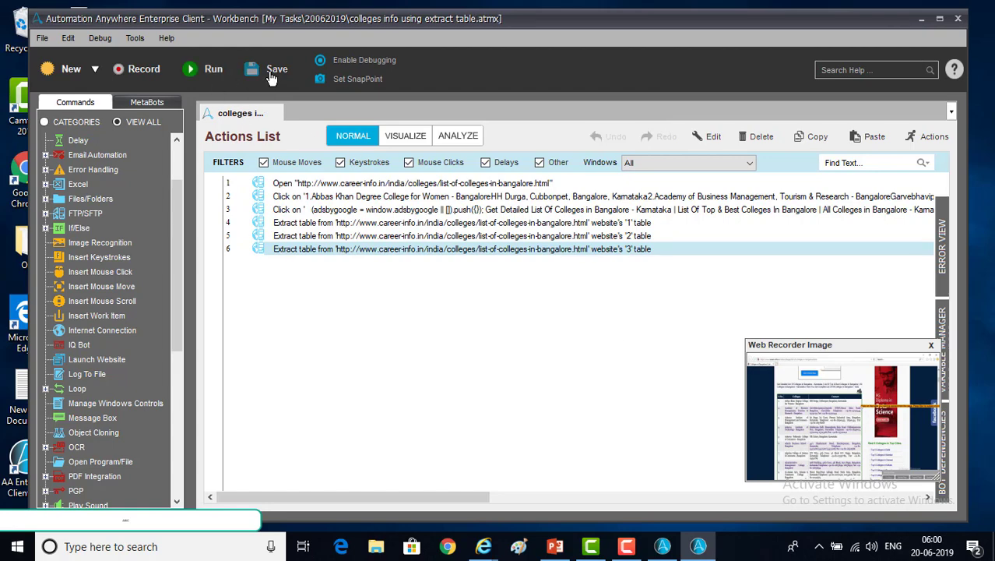
pyautogui.click(919, 23)
pyautogui.rightClick(86, 117)
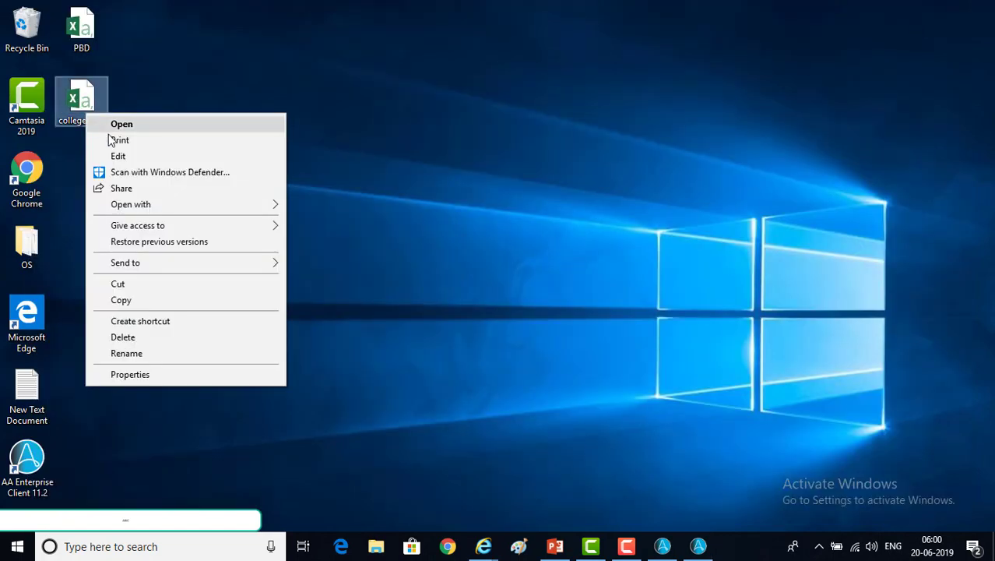
pyautogui.click(118, 156)
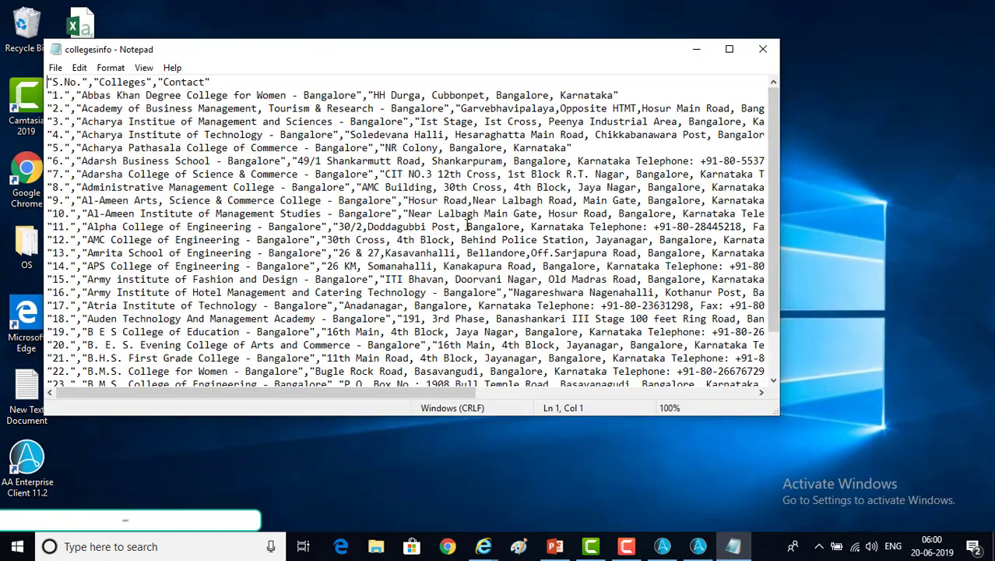
# Maximize Notepad and check the 25 exported college rows
pyautogui.doubleClick(586, 46)
pyautogui.click(246, 398)
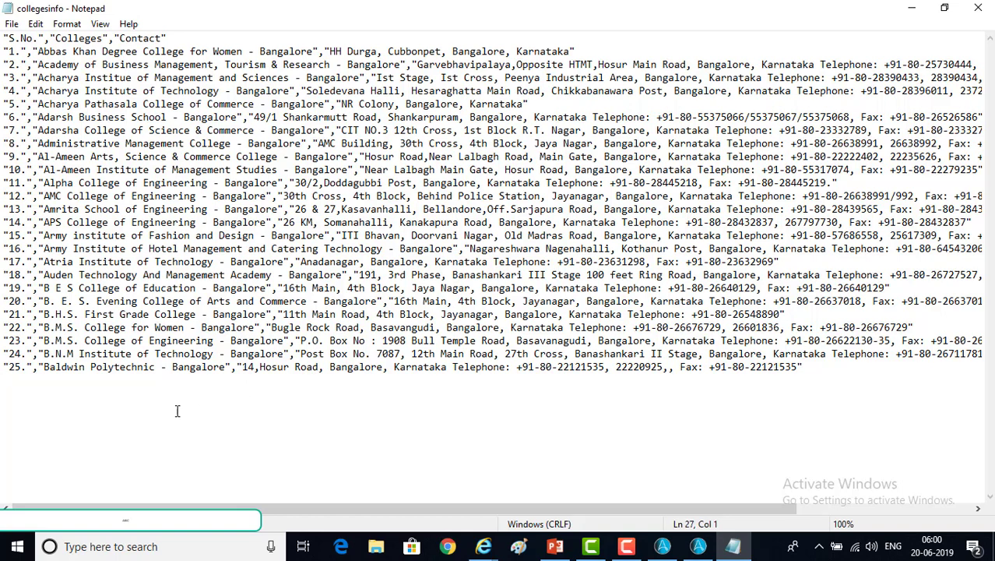
pyautogui.hscroll(1, 133, 440)
pyautogui.hscroll(-1, 133, 440)
# Restore the Workbench and review the table 1, 2 and 3 extraction actions in rows 4–6
pyautogui.click(698, 546)
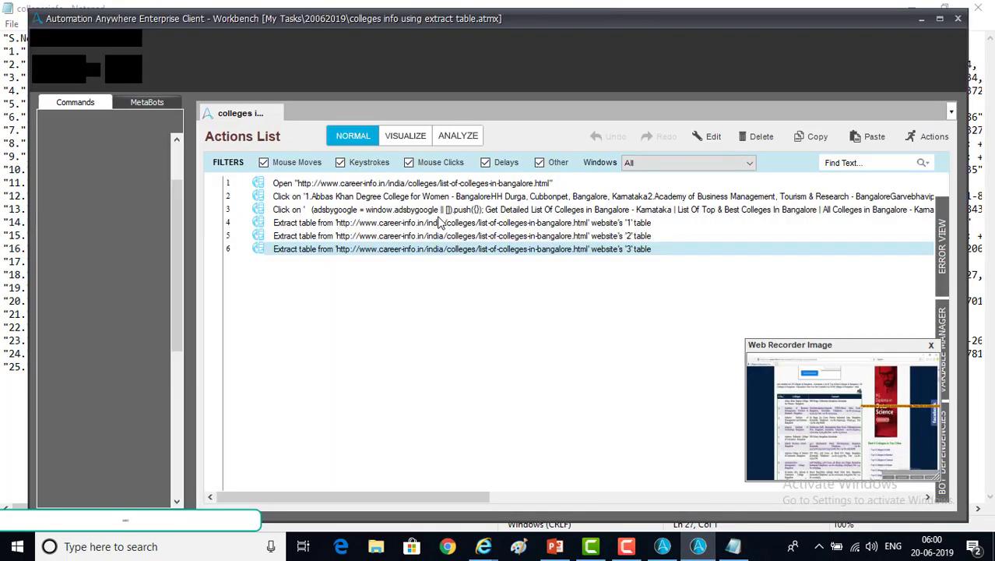
pyautogui.click(342, 224)
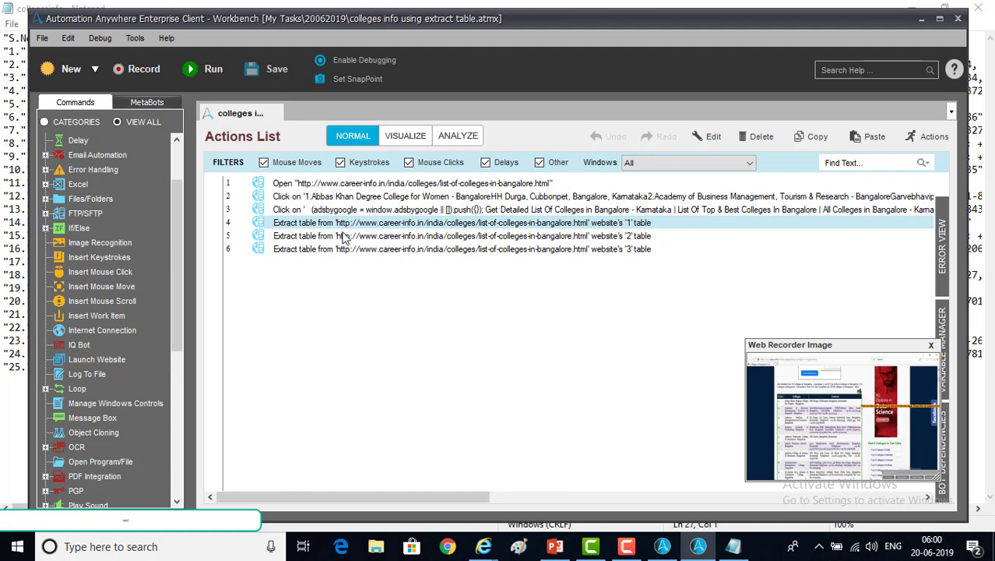
pyautogui.click(343, 236)
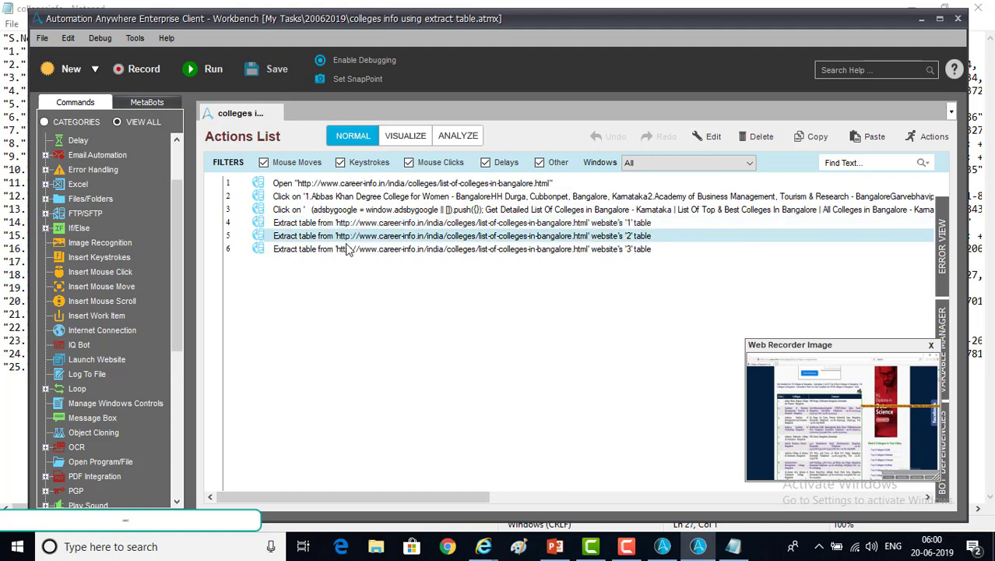
pyautogui.click(345, 250)
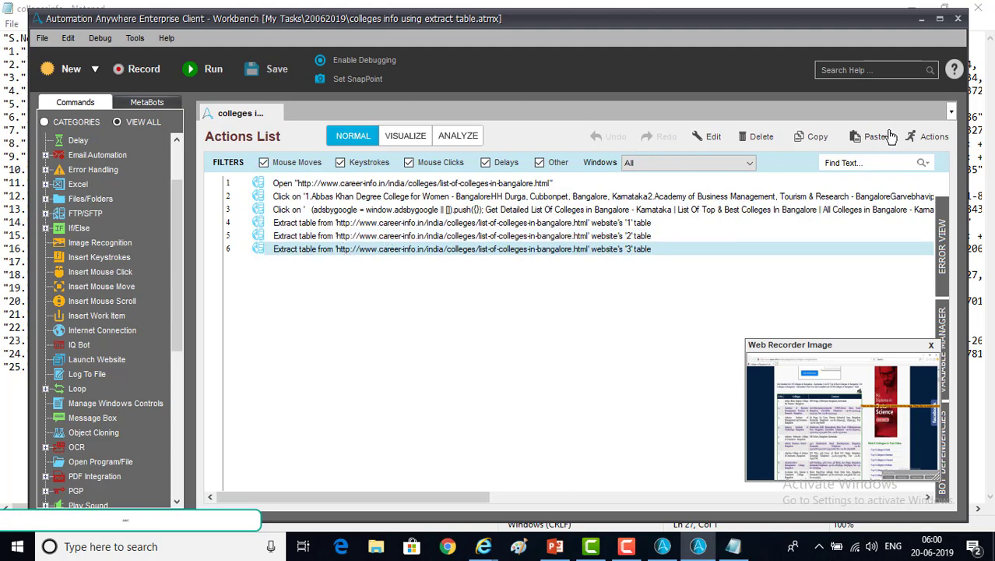
# Close collegesinfo in Notepad, run the task, and minimize the colleges page browser
pyautogui.click(920, 22)
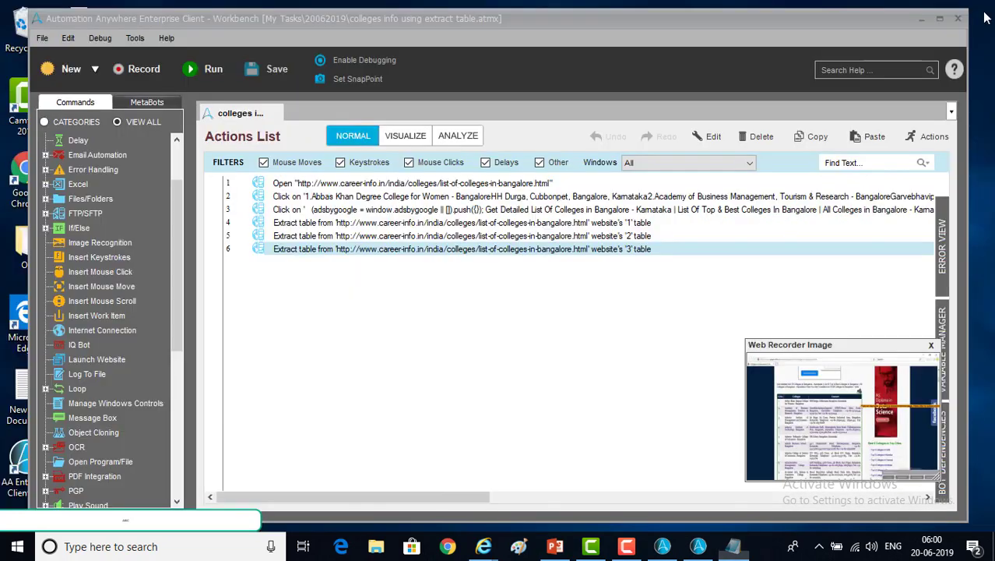
pyautogui.click(978, 7)
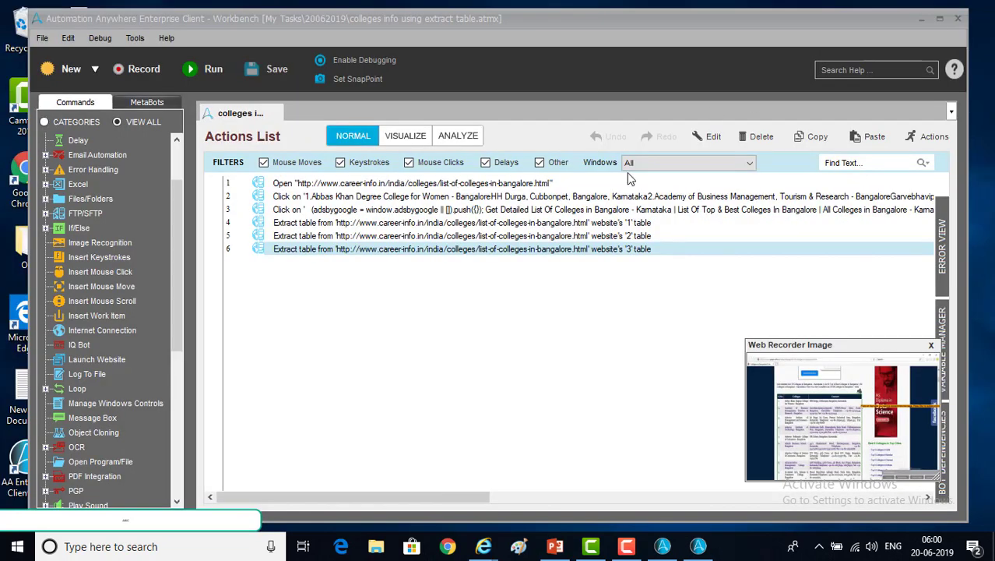
pyautogui.click(213, 78)
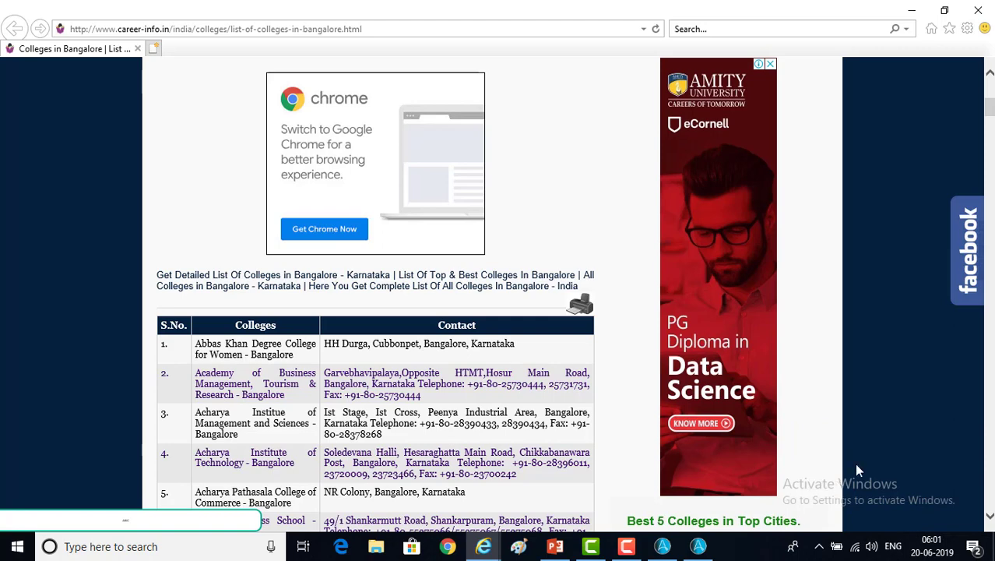
pyautogui.click(915, 9)
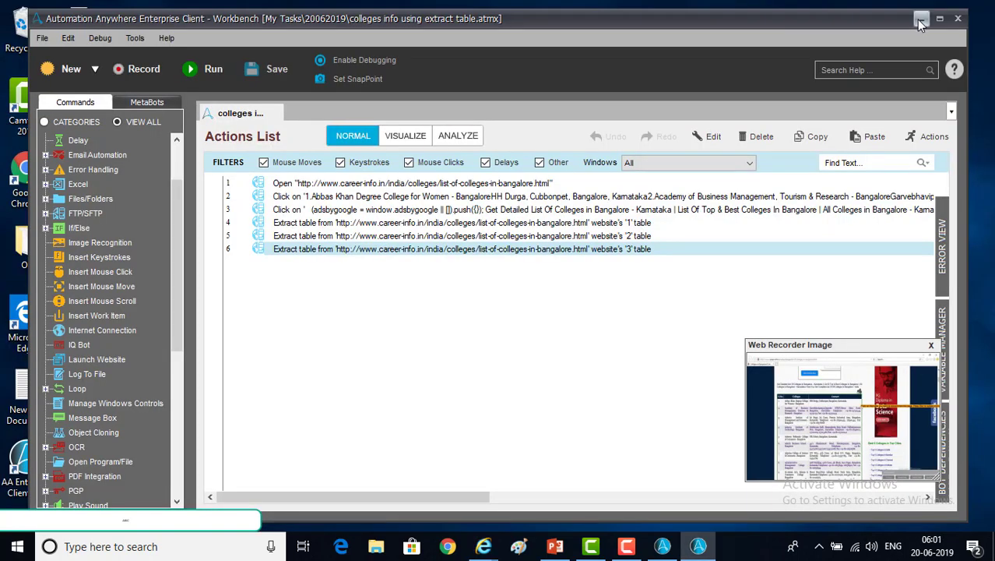
pyautogui.click(916, 11)
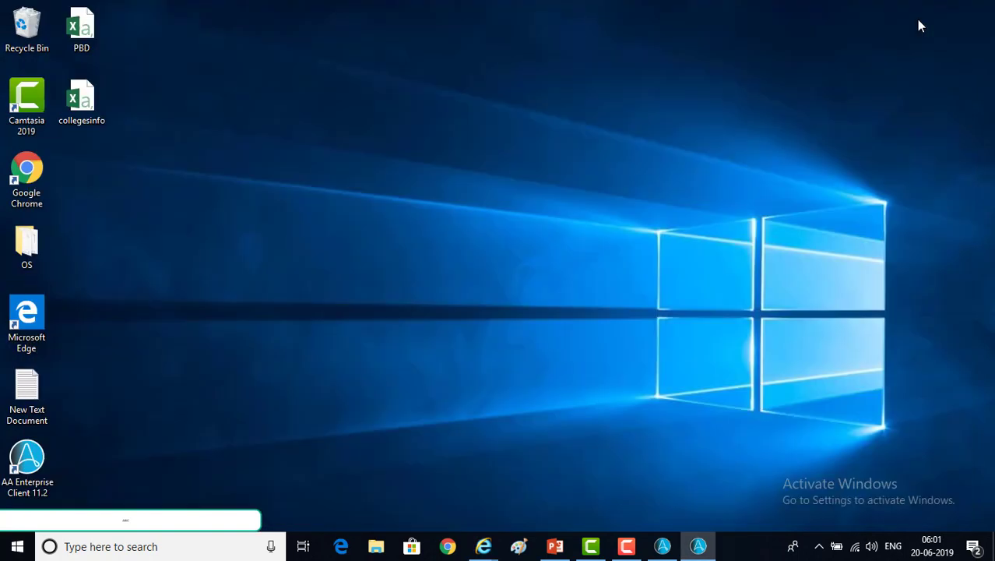
pyautogui.rightClick(72, 100)
pyautogui.click(114, 142)
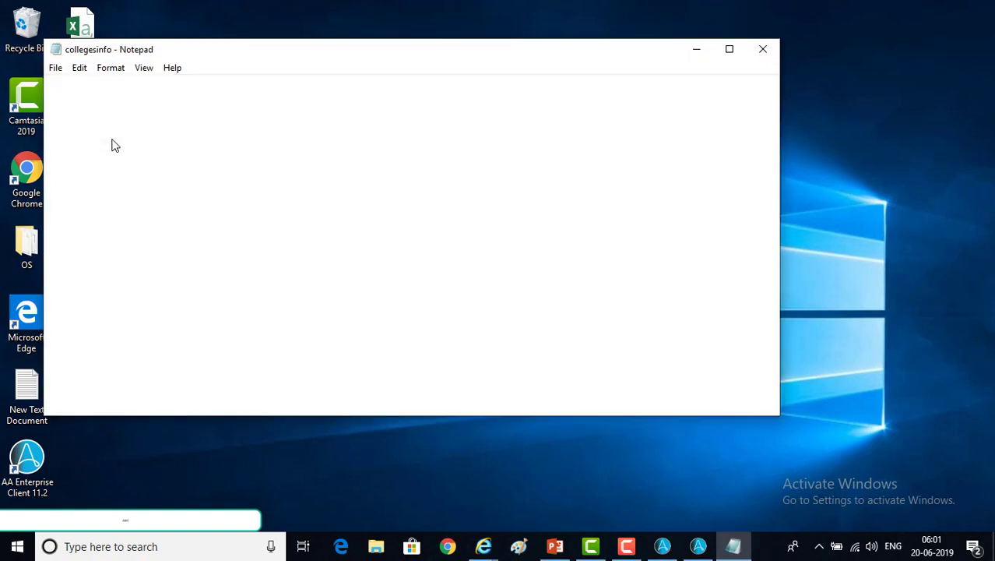
pyautogui.doubleClick(226, 56)
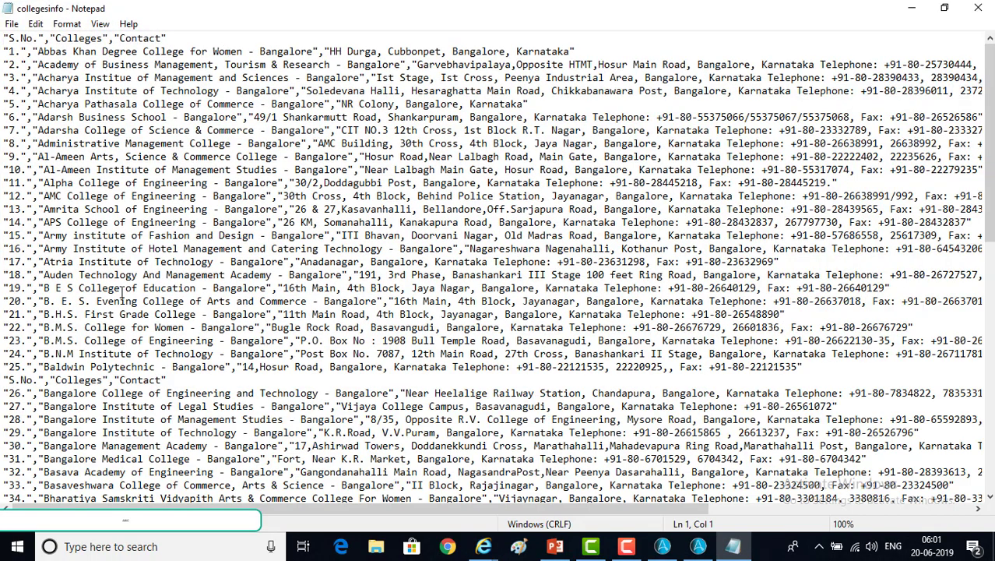
pyautogui.click(28, 366)
pyautogui.scroll(-14, 28, 365)
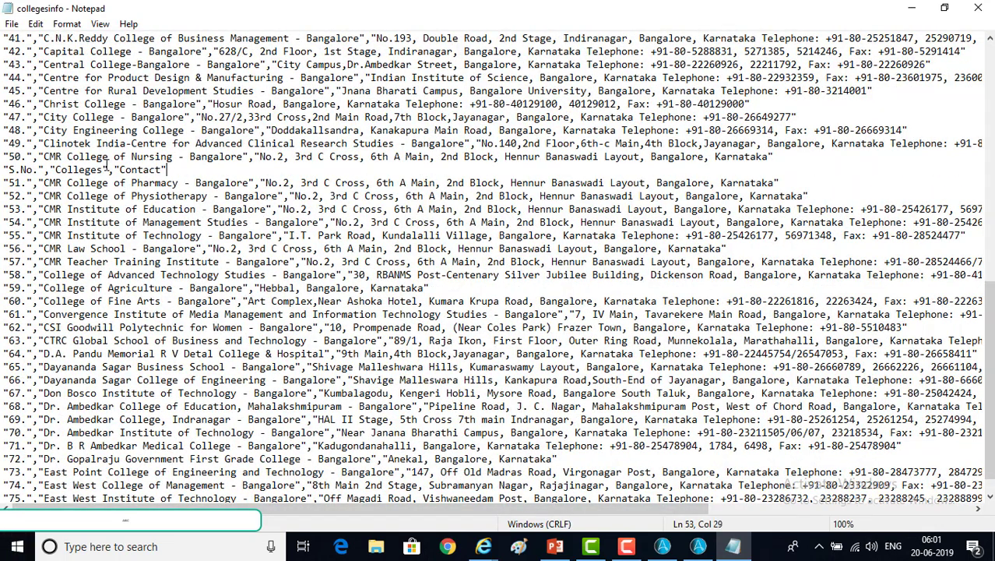
pyautogui.moveTo(168, 170); pyautogui.dragTo(2, 169)
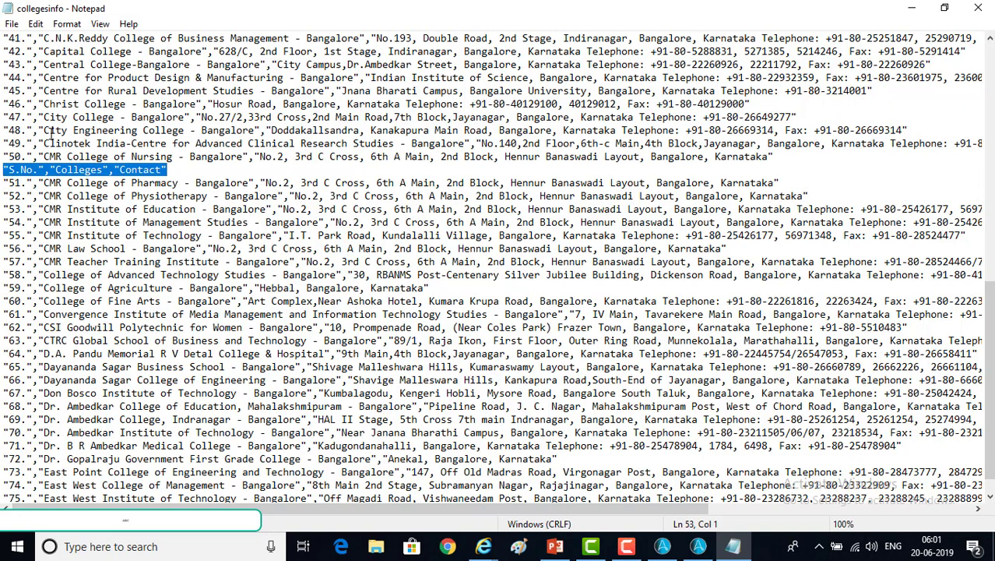
pyautogui.click(93, 157)
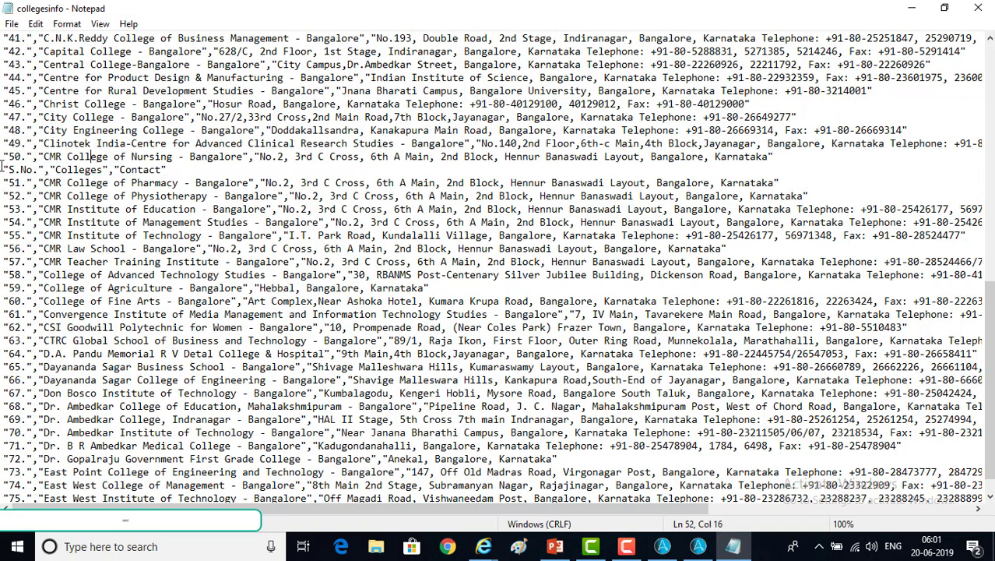
pyautogui.moveTo(3, 170); pyautogui.dragTo(24, 234)
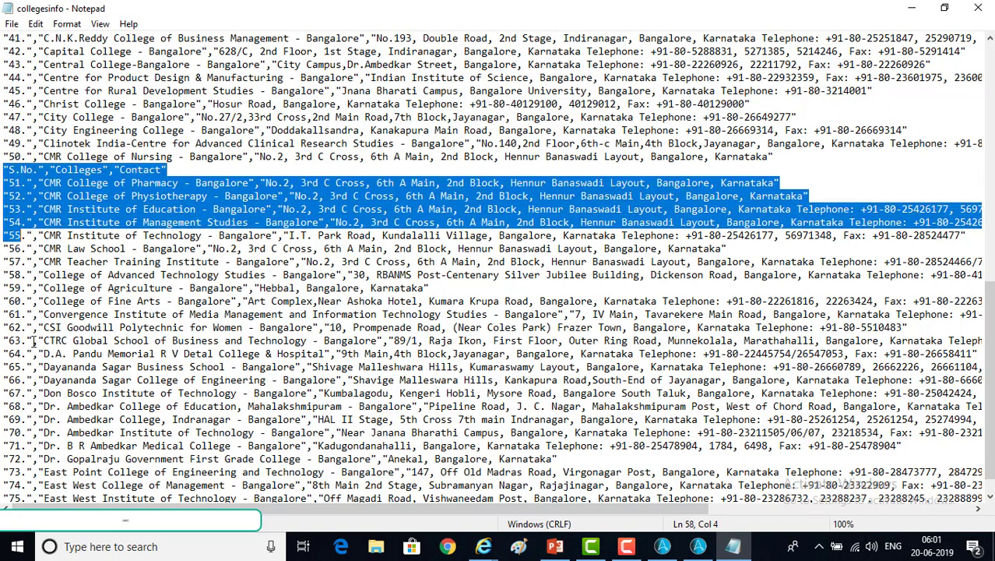
pyautogui.scroll(6, 37, 306)
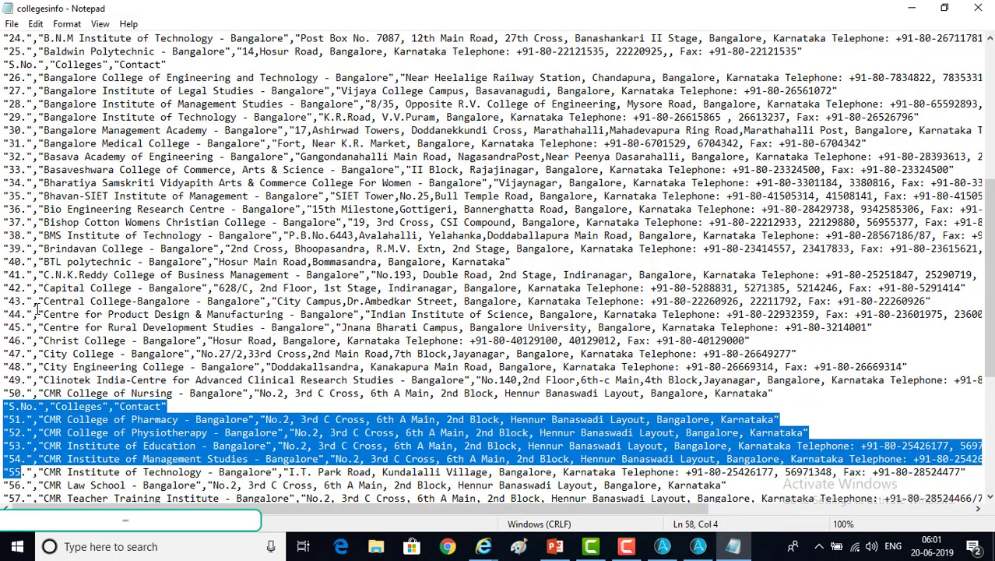
pyautogui.moveTo(177, 64); pyautogui.dragTo(4, 64)
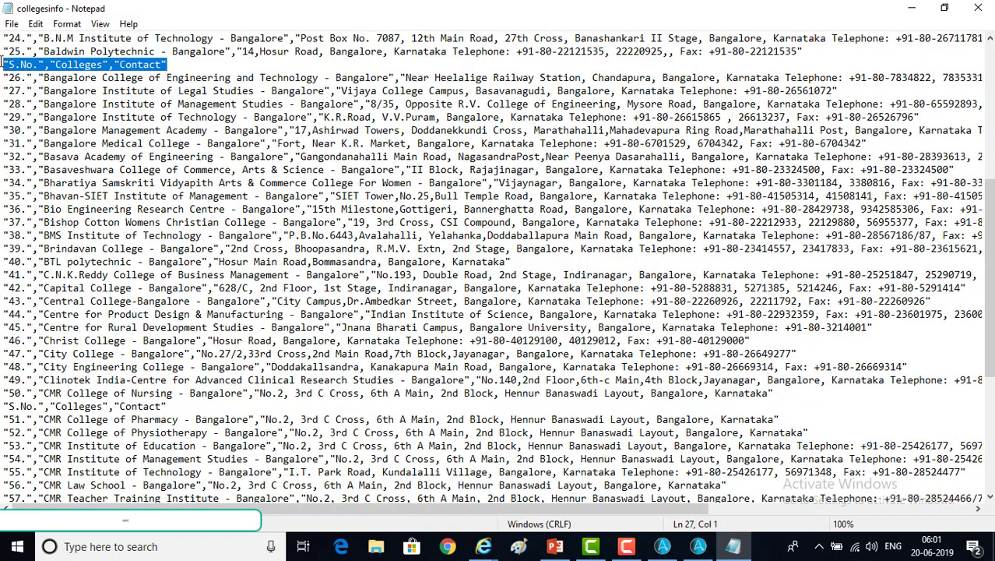
pyautogui.moveTo(179, 405); pyautogui.dragTo(3, 405)
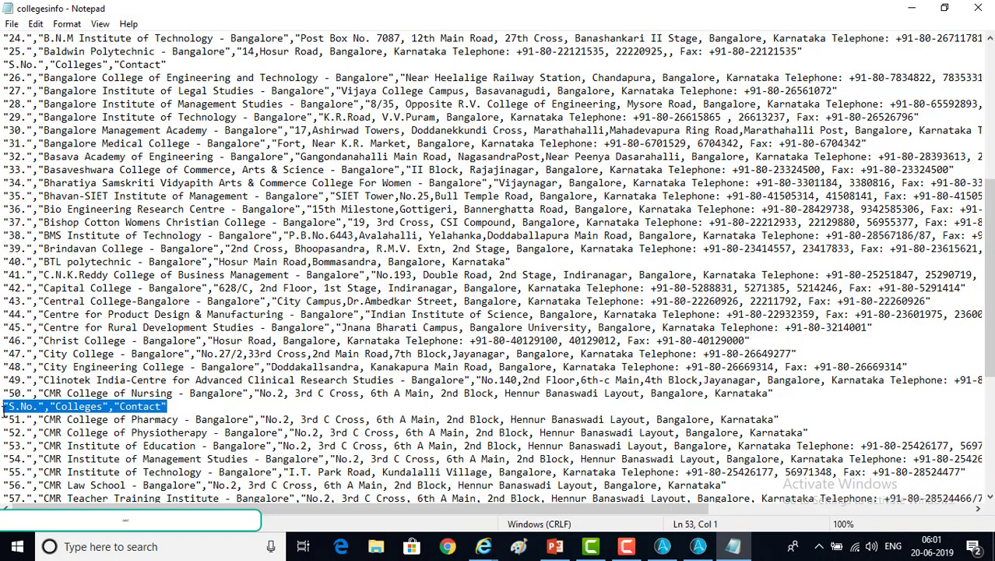
pyautogui.click(4, 408)
pyautogui.moveTo(184, 406); pyautogui.dragTo(1, 404)
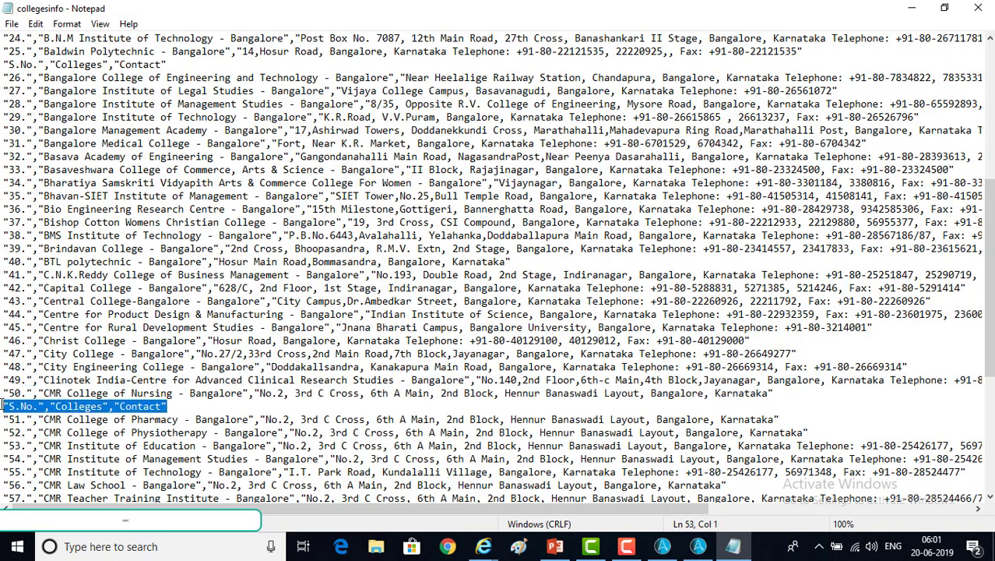
pyautogui.click(986, 7)
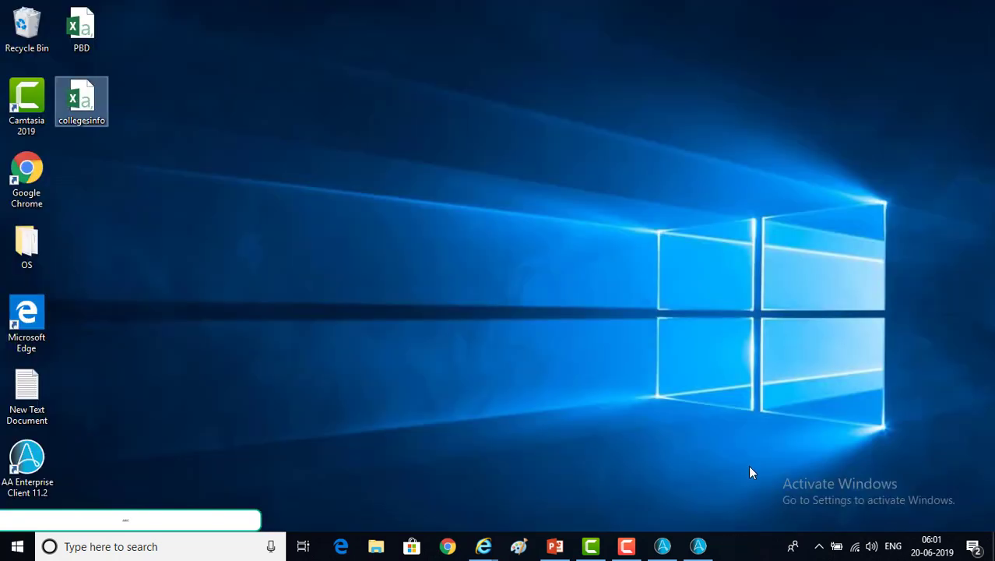
pyautogui.click(699, 547)
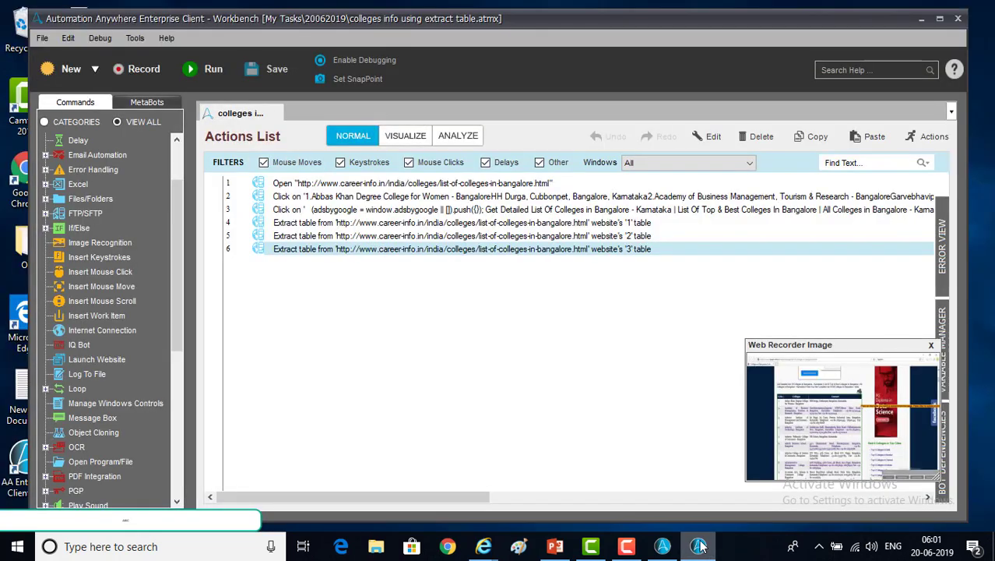